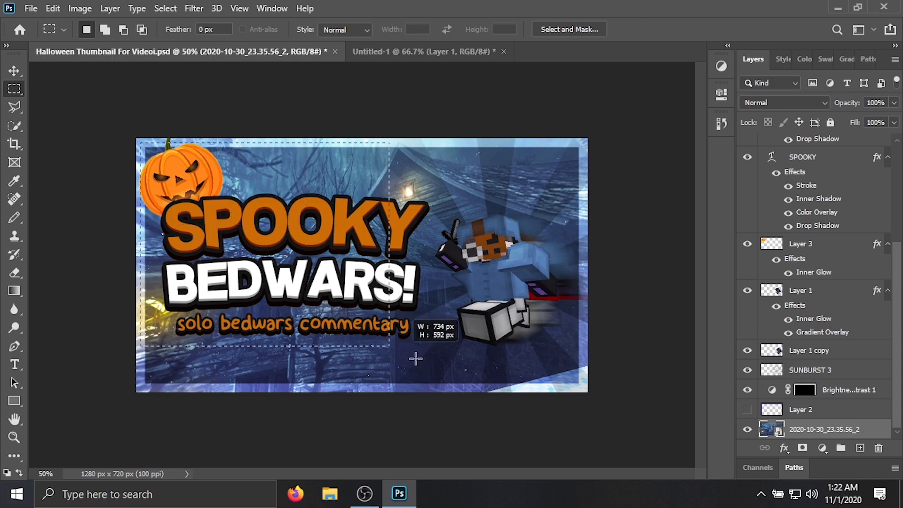
{"action": "left_click_drag", "start_coordinate": [592, 168], "coordinate": [210, 367]}
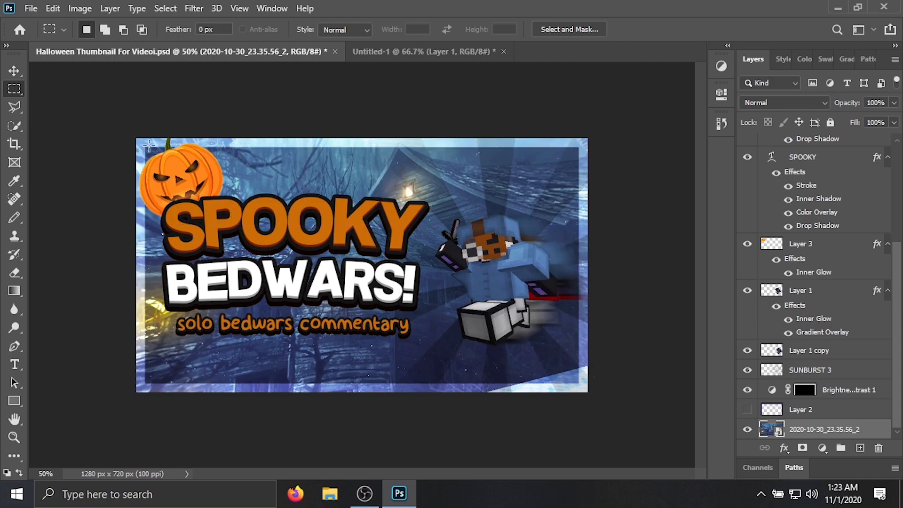
{"action": "left_click_drag", "start_coordinate": [141, 141], "coordinate": [588, 393]}
{"action": "left_click", "coordinate": [590, 377]}
{"action": "left_click_drag", "start_coordinate": [659, 92], "coordinate": [100, 427]}
{"action": "left_click_drag", "start_coordinate": [141, 383], "coordinate": [624, 133]}
{"action": "left_click_drag", "start_coordinate": [557, 177], "coordinate": [119, 416]}
{"action": "left_click_drag", "start_coordinate": [130, 115], "coordinate": [601, 404]}
{"action": "left_click_drag", "start_coordinate": [117, 126], "coordinate": [642, 409]}
{"action": "left_click_drag", "start_coordinate": [135, 123], "coordinate": [595, 414]}
{"action": "left_click_drag", "start_coordinate": [602, 369], "coordinate": [494, 417]}
{"action": "left_click", "coordinate": [494, 418]}
{"action": "left_click_drag", "start_coordinate": [436, 202], "coordinate": [556, 337]}
{"action": "left_click", "coordinate": [528, 296]}
{"action": "left_click_drag", "start_coordinate": [442, 201], "coordinate": [582, 375]}
{"action": "left_click", "coordinate": [536, 326]}
{"action": "left_click_drag", "start_coordinate": [445, 213], "coordinate": [560, 362]}
{"action": "left_click", "coordinate": [524, 301]}
{"action": "left_click_drag", "start_coordinate": [443, 210], "coordinate": [558, 334]}
{"action": "left_click", "coordinate": [554, 341]}
{"action": "left_click_drag", "start_coordinate": [447, 218], "coordinate": [570, 377]}
{"action": "left_click", "coordinate": [435, 203]}
{"action": "left_click_drag", "start_coordinate": [435, 203], "coordinate": [586, 360]}
{"action": "left_click", "coordinate": [569, 358]}
{"action": "left_click", "coordinate": [425, 193]}
{"action": "left_click", "coordinate": [475, 218]}
{"action": "left_click_drag", "start_coordinate": [444, 200], "coordinate": [570, 351]}
{"action": "left_click", "coordinate": [570, 350]}
{"action": "left_click_drag", "start_coordinate": [135, 134], "coordinate": [605, 395]}
{"action": "left_click", "coordinate": [605, 396]}
{"action": "left_click_drag", "start_coordinate": [438, 208], "coordinate": [558, 343]}
{"action": "left_click", "coordinate": [559, 343]}
- Create a new 1280 × 720 pixel document from the ray rays thumbnail preset and close the Untitled-1 document
{"action": "left_click", "coordinate": [31, 8]}
{"action": "left_click", "coordinate": [44, 23]}
{"action": "left_click", "coordinate": [395, 98]}
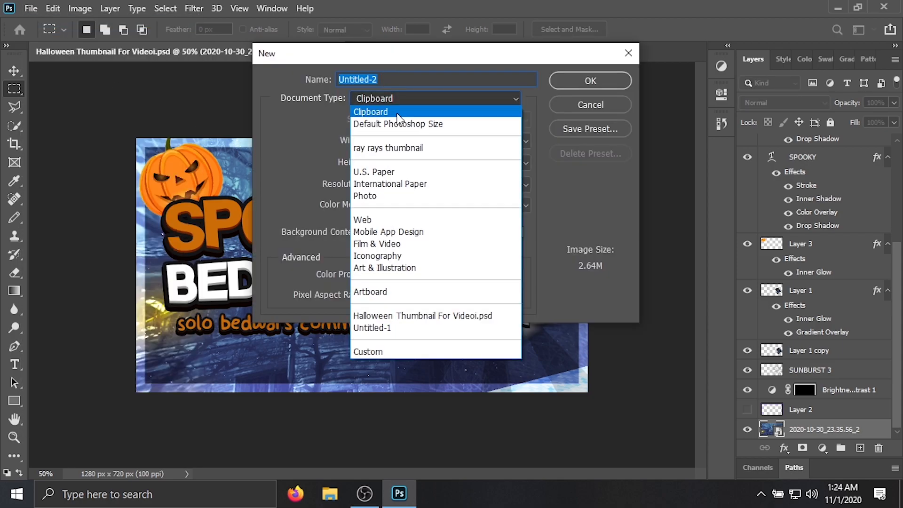
{"action": "left_click", "coordinate": [391, 147]}
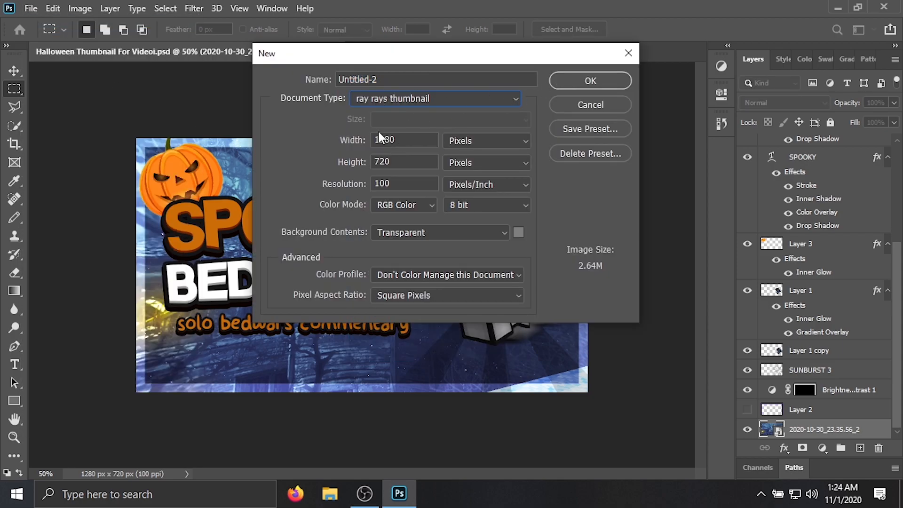
{"action": "double_click", "coordinate": [409, 139]}
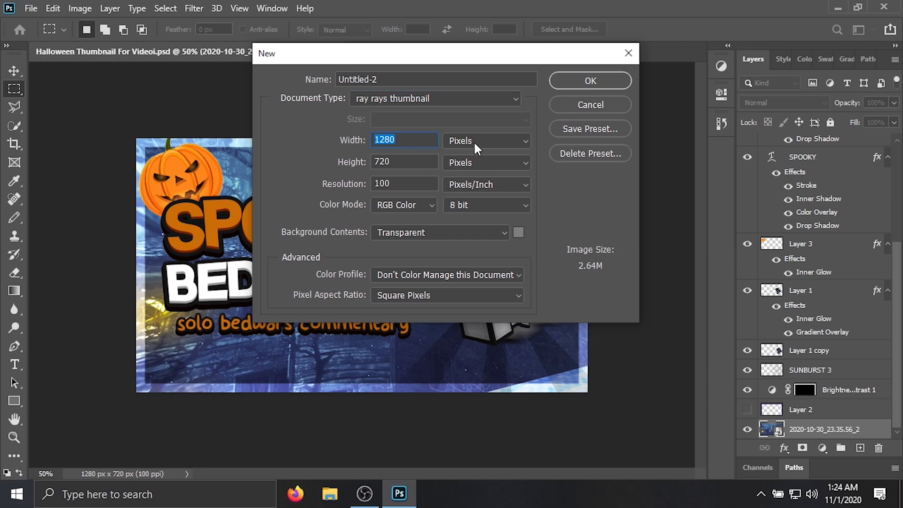
{"action": "left_click", "coordinate": [617, 81]}
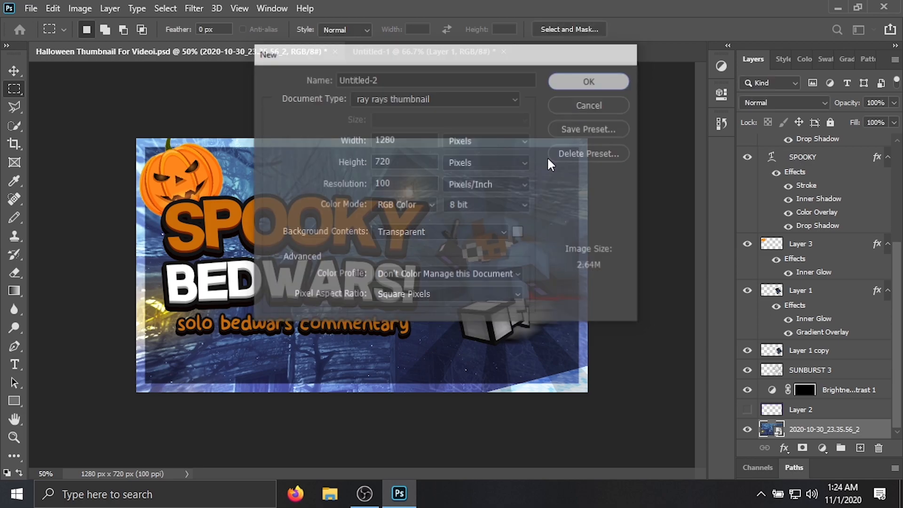
{"action": "left_click", "coordinate": [504, 51]}
{"action": "left_click", "coordinate": [447, 193]}
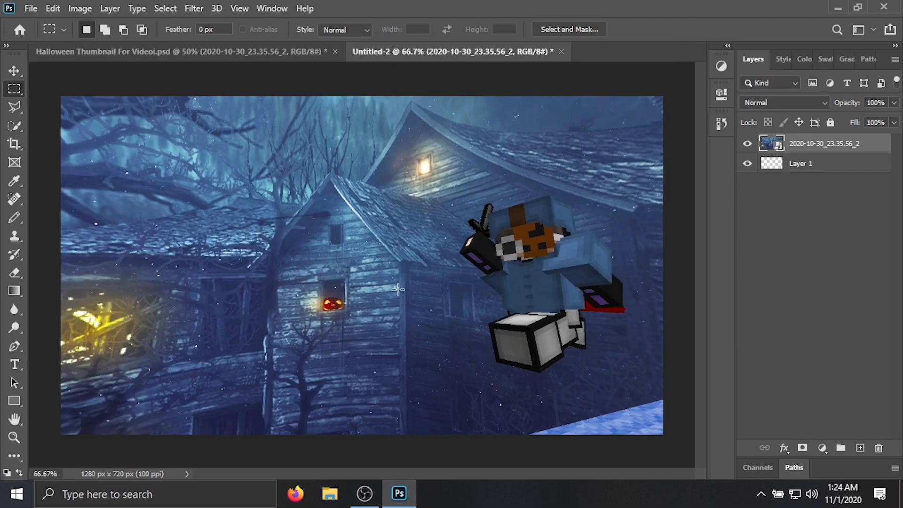
{"action": "left_click", "coordinate": [15, 89]}
{"action": "left_click_drag", "start_coordinate": [60, 96], "coordinate": [676, 453]}
{"action": "key", "text": "ctrl+d"}
{"action": "left_click_drag", "start_coordinate": [472, 201], "coordinate": [608, 343]}
{"action": "key", "text": "ctrl+d"}
{"action": "left_click_drag", "start_coordinate": [478, 206], "coordinate": [611, 351]}
{"action": "key", "text": "ctrl+d"}
{"action": "key", "text": "ctrl+d"}
{"action": "left_click_drag", "start_coordinate": [440, 190], "coordinate": [637, 389]}
{"action": "key", "text": "ctrl+d"}
{"action": "mouse_move", "coordinate": [609, 330]}
{"action": "left_mouse_down"}
{"action": "mouse_move", "coordinate": [661, 393]}
{"action": "mouse_move", "coordinate": [584, 349]}
{"action": "mouse_move", "coordinate": [489, 165]}
{"action": "left_mouse_up"}
{"action": "key", "text": "ctrl+d"}
{"action": "key", "text": "ctrl+d"}
- Select the whole blue flying character on the background picture with the Quick Selection tool in add mode
{"action": "left_click", "coordinate": [13, 123]}
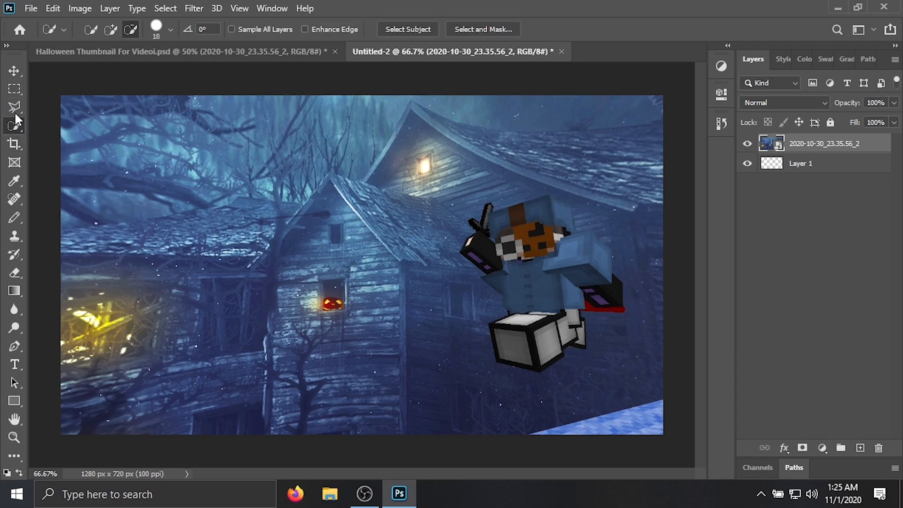
{"action": "left_click", "coordinate": [14, 107]}
{"action": "left_click", "coordinate": [55, 119]}
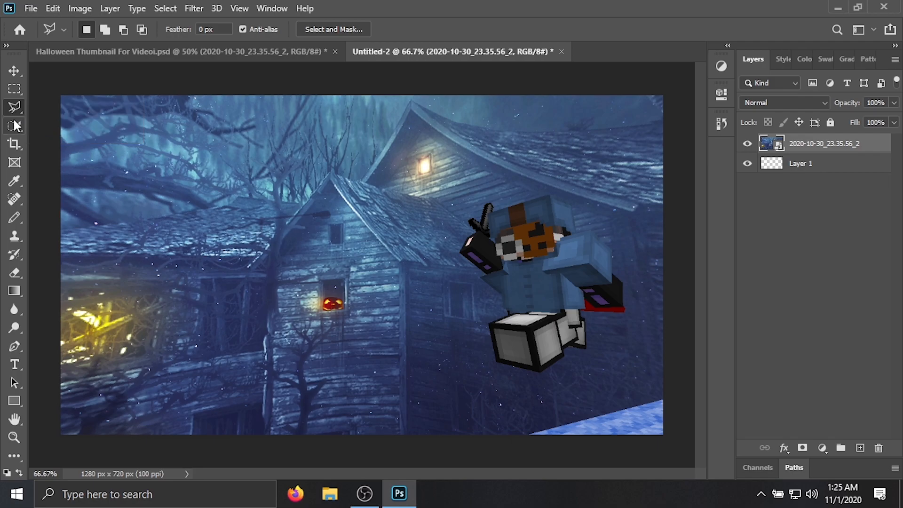
{"action": "left_click", "coordinate": [16, 126]}
{"action": "left_click", "coordinate": [49, 140]}
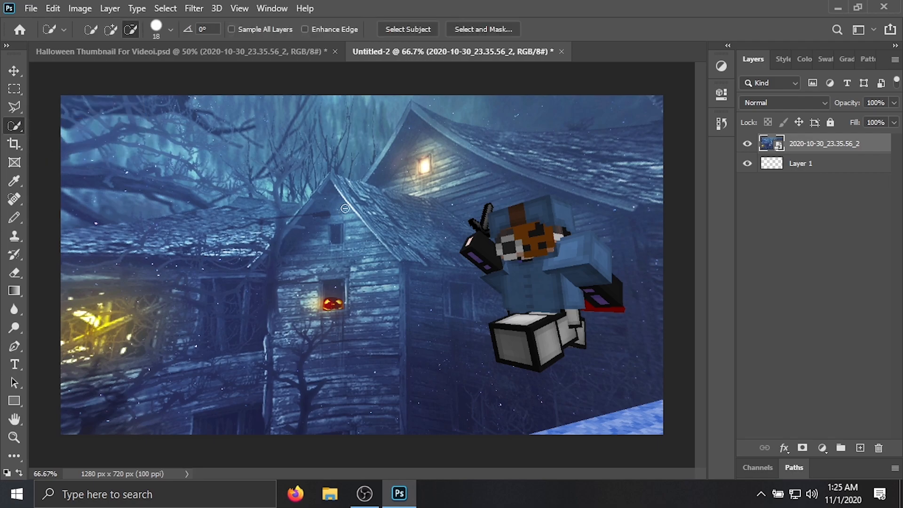
{"action": "left_click", "coordinate": [524, 246], "text": "alt"}
{"action": "left_click", "coordinate": [111, 29]}
{"action": "mouse_move", "coordinate": [567, 248]}
{"action": "left_mouse_down"}
{"action": "mouse_move", "coordinate": [525, 252]}
{"action": "mouse_move", "coordinate": [557, 237]}
{"action": "mouse_move", "coordinate": [568, 256]}
{"action": "mouse_move", "coordinate": [567, 221]}
{"action": "mouse_move", "coordinate": [548, 210]}
{"action": "mouse_move", "coordinate": [503, 228]}
{"action": "mouse_move", "coordinate": [532, 219]}
{"action": "mouse_move", "coordinate": [542, 258]}
{"action": "mouse_move", "coordinate": [551, 223]}
{"action": "mouse_move", "coordinate": [530, 284]}
{"action": "left_mouse_up"}
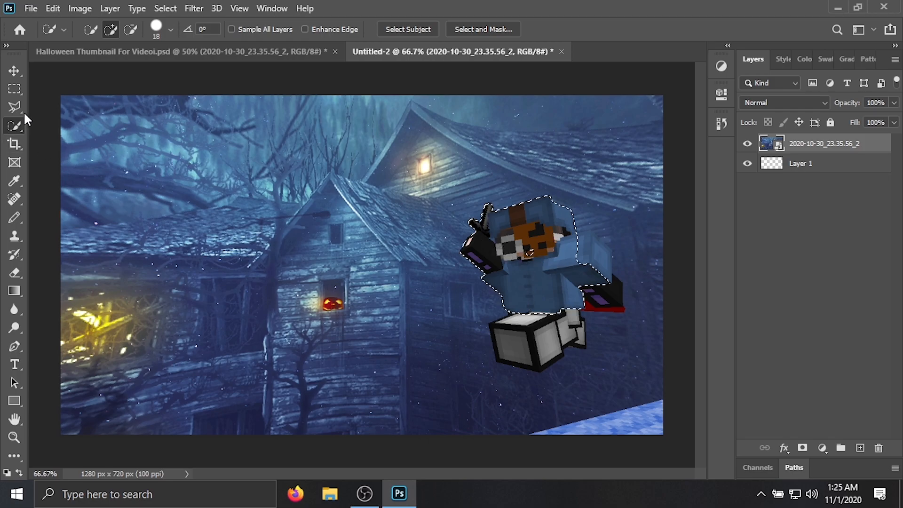
{"action": "left_click_drag", "start_coordinate": [581, 255], "coordinate": [605, 273]}
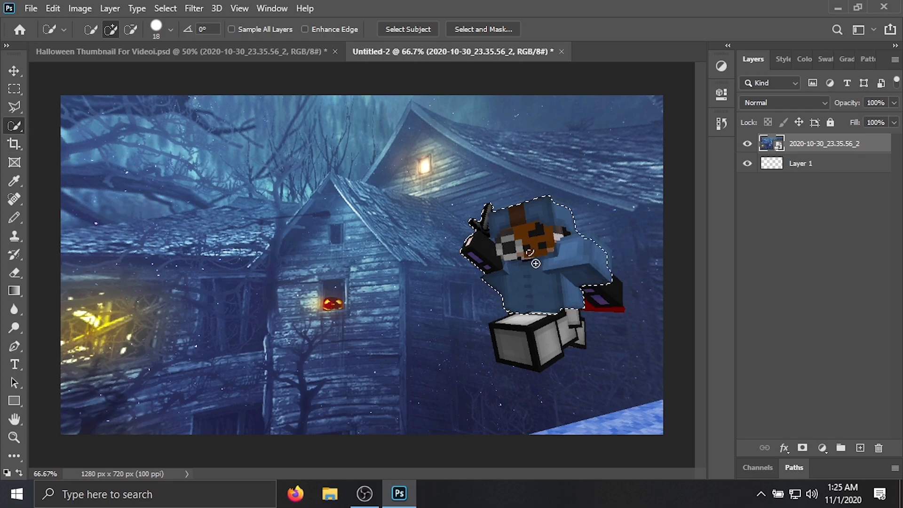
{"action": "scroll", "coordinate": [262, 281], "scroll_direction": "up", "scroll_amount": 1}
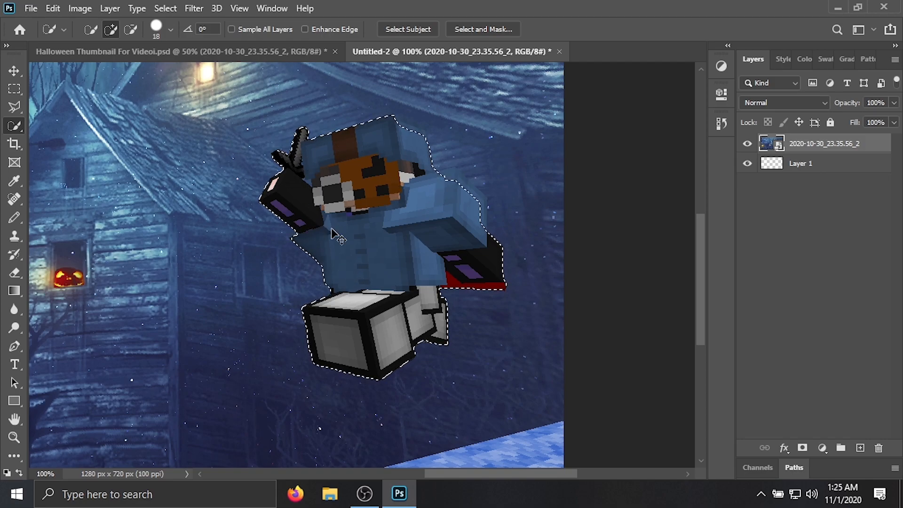
- Copy the selected character onto a new layer, duplicate that layer and make the upper copy active
{"action": "key", "text": "ctrl+j"}
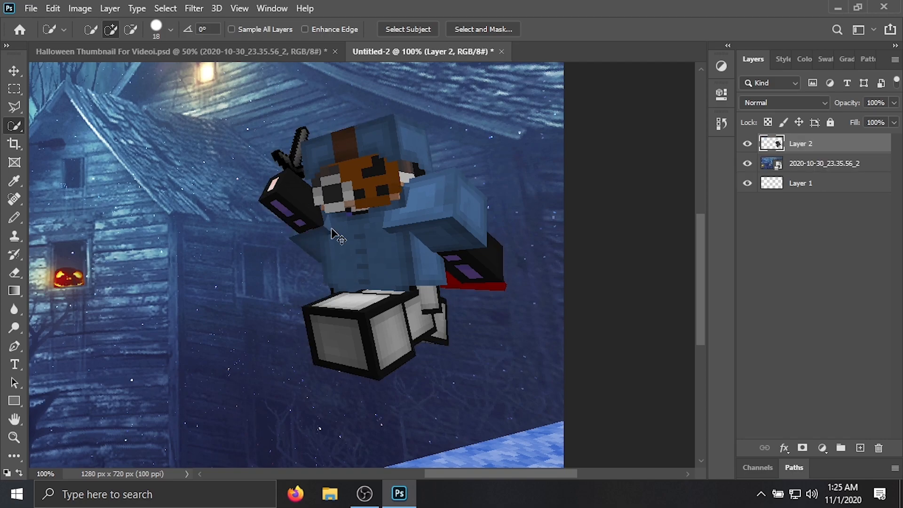
{"action": "key", "text": "ctrl+j"}
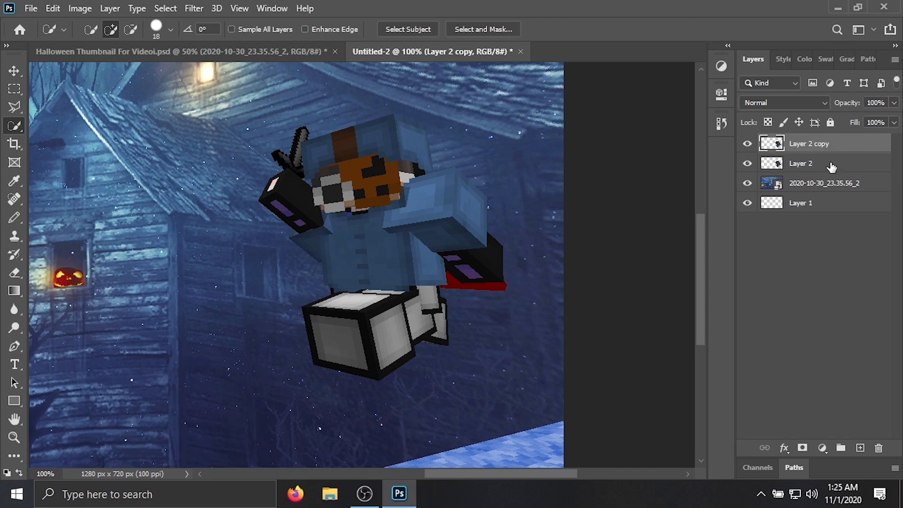
{"action": "left_click", "coordinate": [813, 164]}
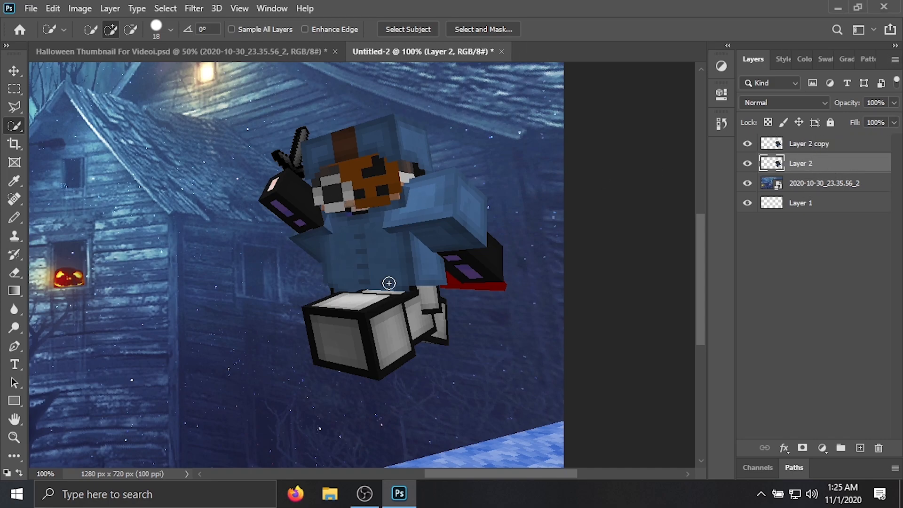
{"action": "left_click", "coordinate": [820, 145]}
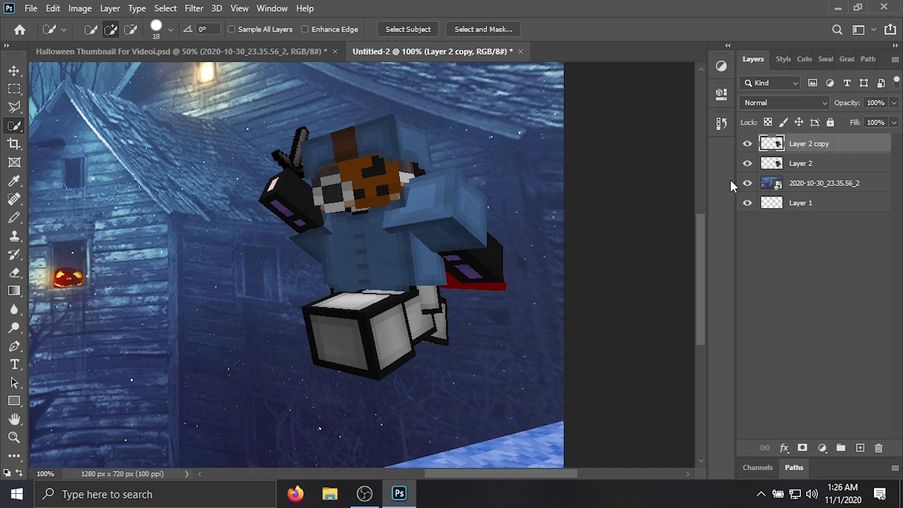
- Apply a Motion Blur with angle 0° and distance 85 pixels to the lower character layer, Layer 2
{"action": "key", "text": "ctrl+0"}
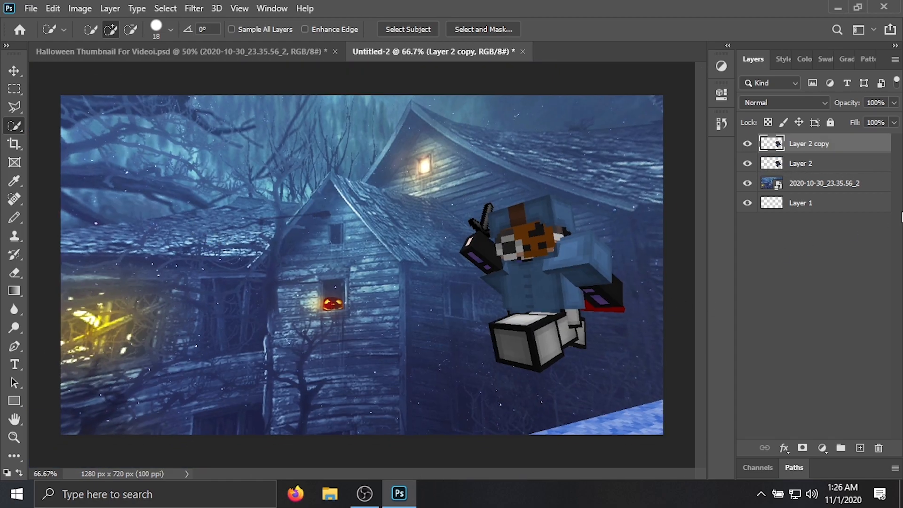
{"action": "left_click", "coordinate": [834, 164]}
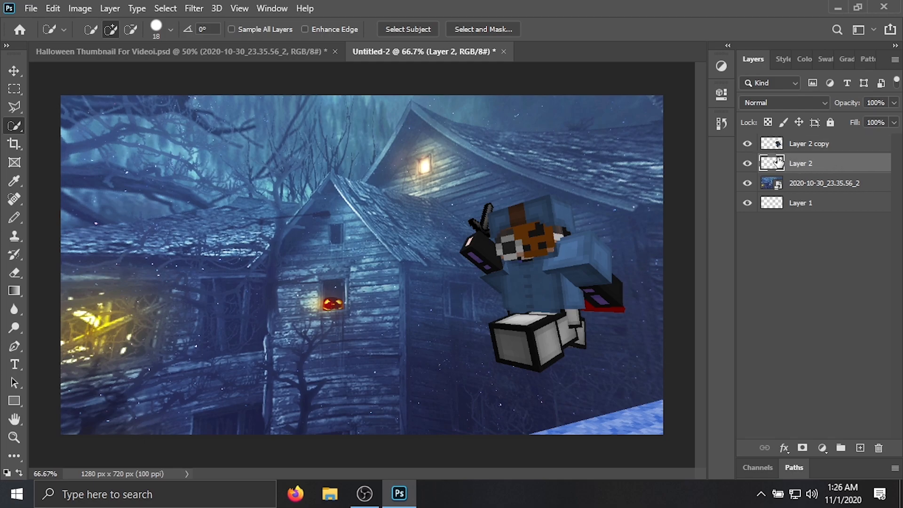
{"action": "left_click", "coordinate": [193, 8]}
{"action": "mouse_move", "coordinate": [218, 168]}
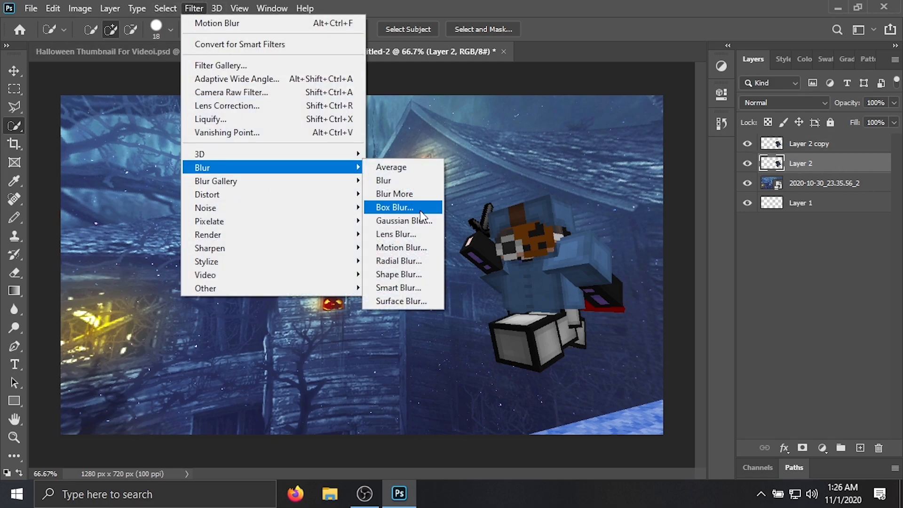
{"action": "left_click", "coordinate": [397, 248]}
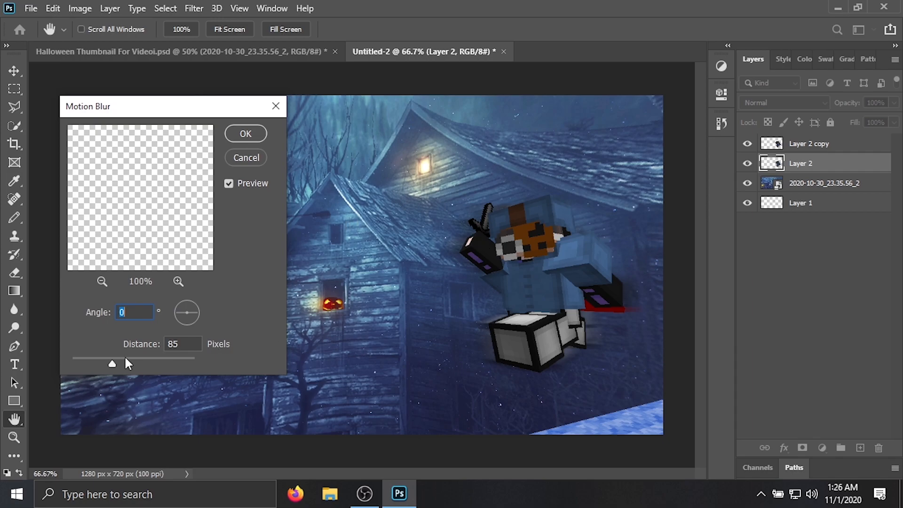
{"action": "left_click", "coordinate": [244, 134]}
- Shift the blurred character layer to the right with Free Transform so it trails behind the sharp character
{"action": "left_click", "coordinate": [15, 88]}
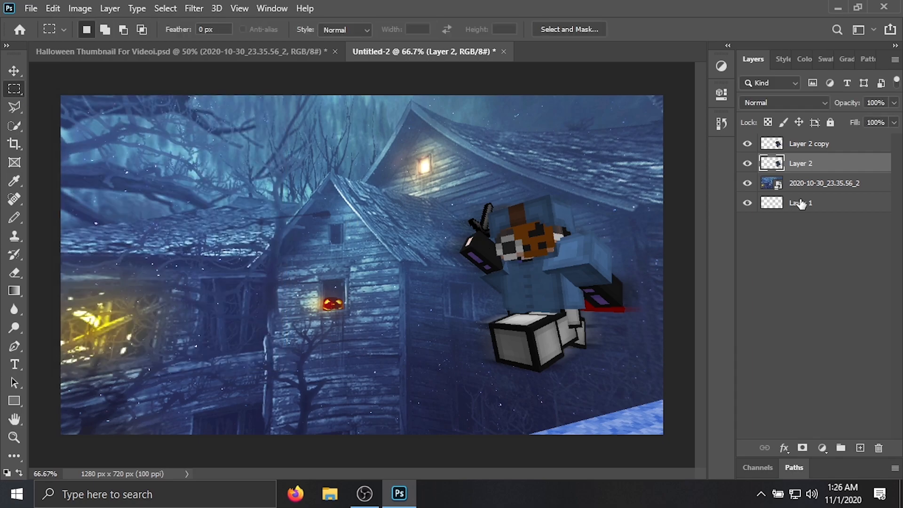
{"action": "key", "text": "ctrl+t"}
{"action": "left_click_drag", "start_coordinate": [600, 267], "coordinate": [606, 266]}
{"action": "key", "text": "Return"}
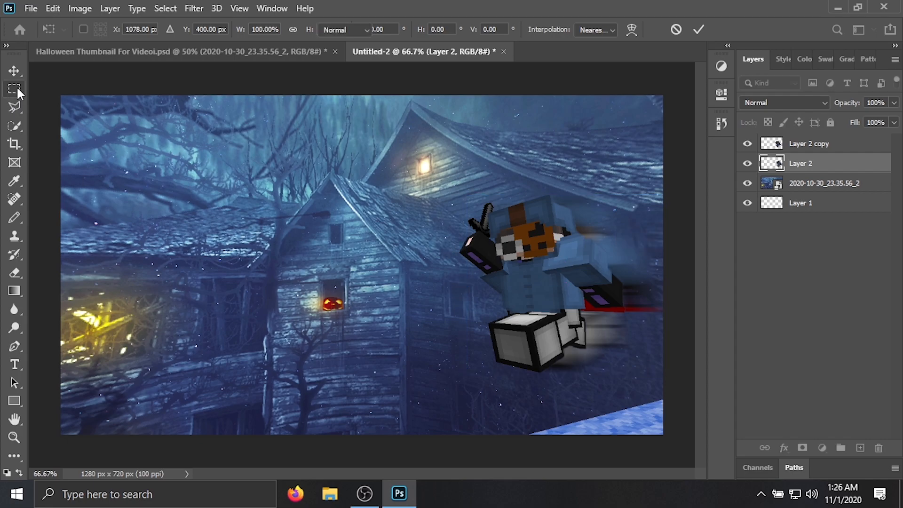
{"action": "left_click_drag", "start_coordinate": [548, 203], "coordinate": [665, 369]}
{"action": "left_click", "coordinate": [638, 379]}
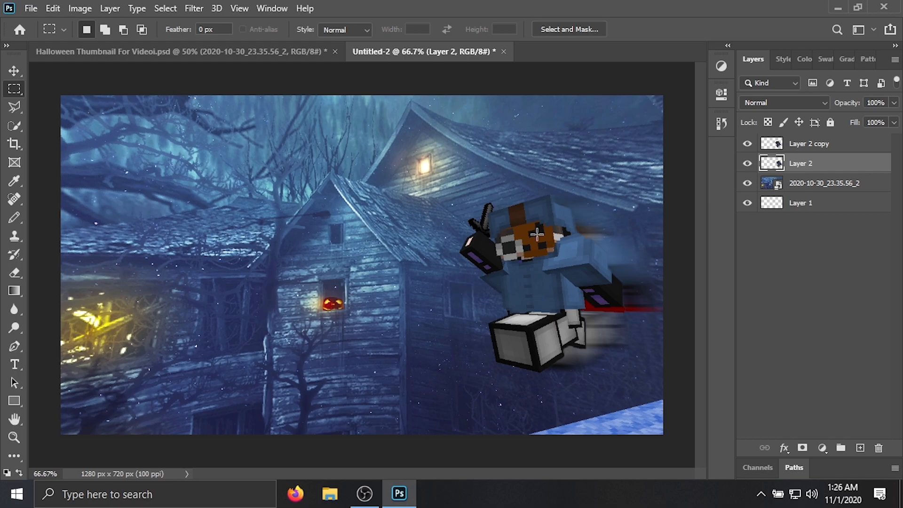
- Add an Inner Glow in Overlay blend mode to the sharp character layer, Layer 2 copy
{"action": "left_click", "coordinate": [799, 146]}
{"action": "left_click", "coordinate": [784, 448]}
{"action": "left_click", "coordinate": [814, 370]}
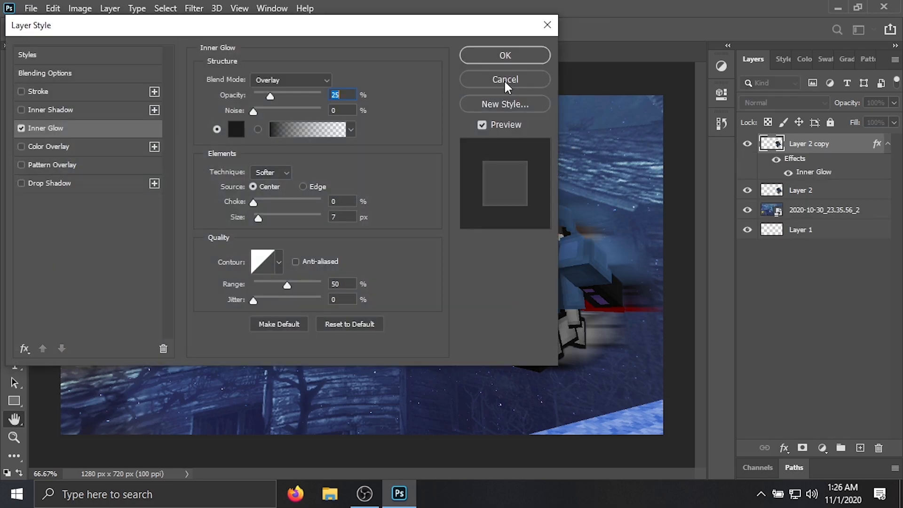
{"action": "left_click_drag", "start_coordinate": [384, 27], "coordinate": [362, 22]}
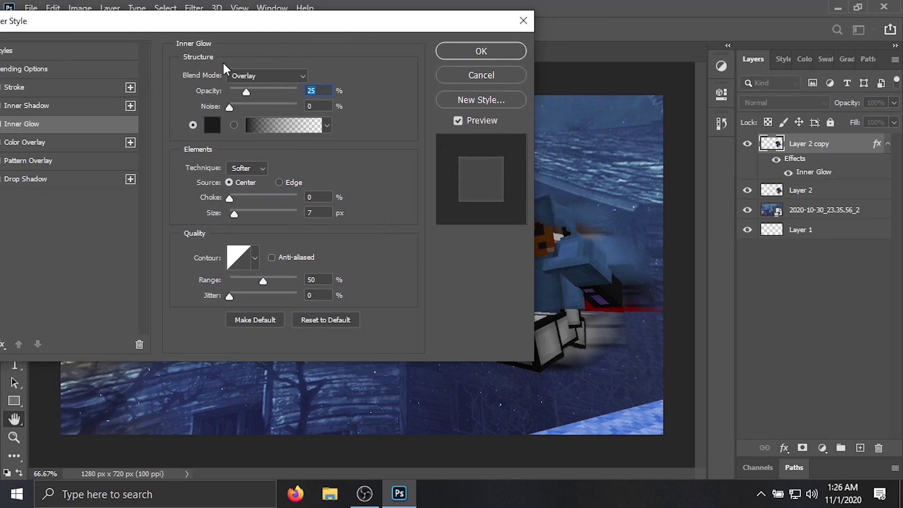
{"action": "left_click", "coordinate": [263, 75]}
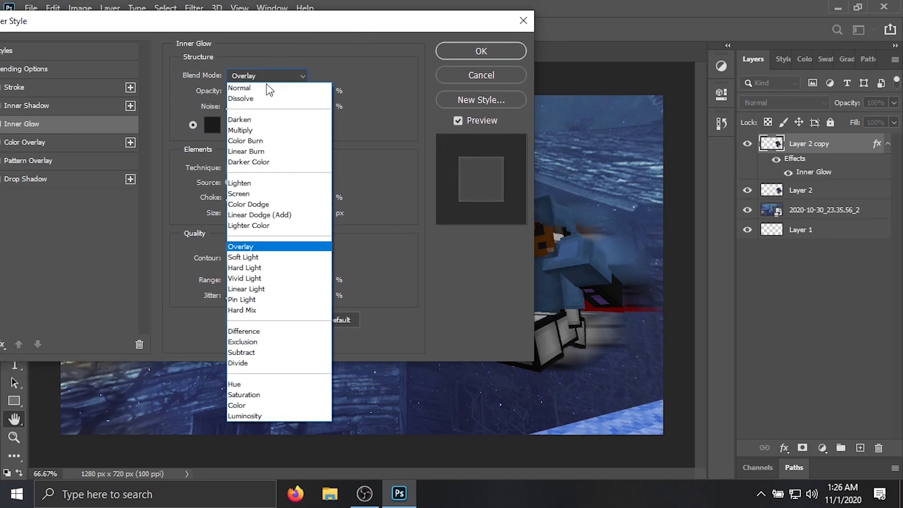
{"action": "left_click", "coordinate": [259, 246]}
- Change the inner glow's colour to white and apply the layer style
{"action": "left_click", "coordinate": [212, 125]}
{"action": "left_click_drag", "start_coordinate": [565, 141], "coordinate": [530, 87]}
{"action": "left_click", "coordinate": [849, 81]}
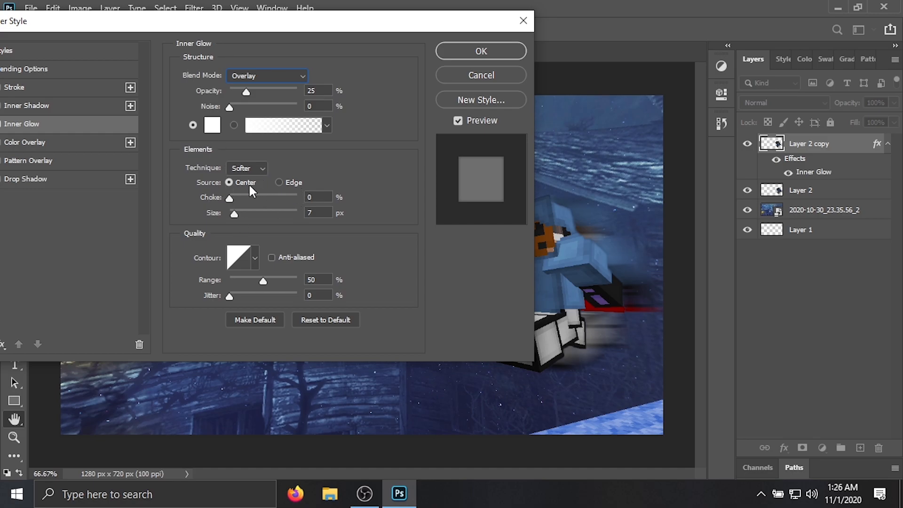
{"action": "left_click_drag", "start_coordinate": [271, 35], "coordinate": [203, 51]}
{"action": "mouse_move", "coordinate": [202, 108]}
{"action": "left_mouse_down"}
{"action": "mouse_move", "coordinate": [214, 109]}
{"action": "mouse_move", "coordinate": [189, 111]}
{"action": "left_mouse_up"}
{"action": "left_click", "coordinate": [407, 66]}
{"action": "left_click_drag", "start_coordinate": [466, 180], "coordinate": [582, 336]}
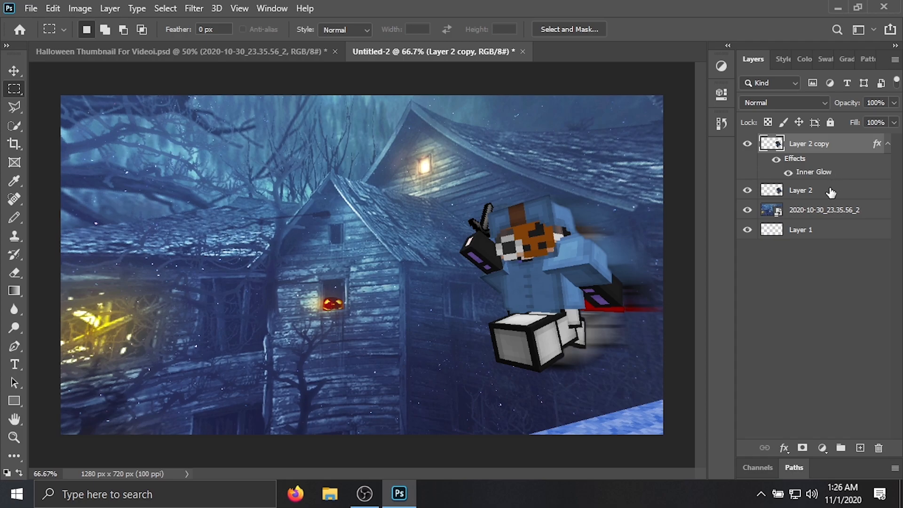
{"action": "left_click_drag", "start_coordinate": [501, 209], "coordinate": [592, 332]}
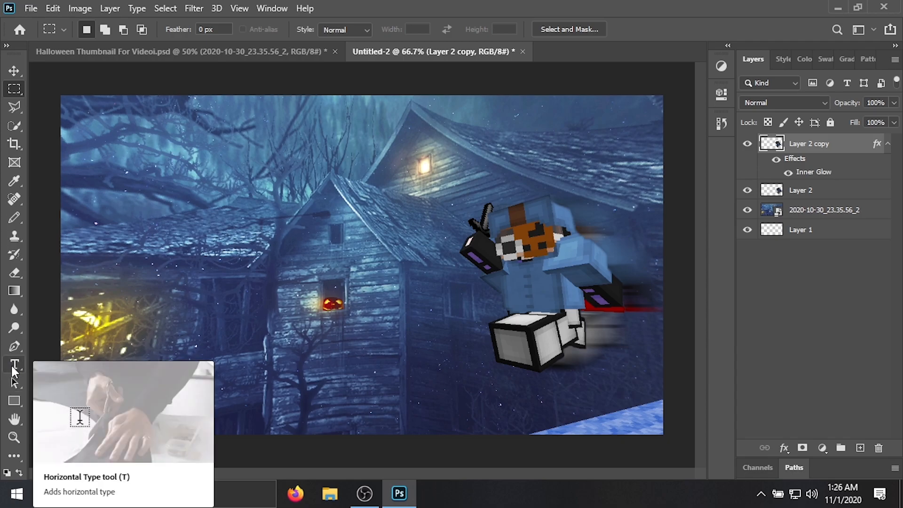
- Add the text SPOOKY in the Questrian font on the left part of the picture with the Horizontal Type tool
{"action": "left_click", "coordinate": [14, 365]}
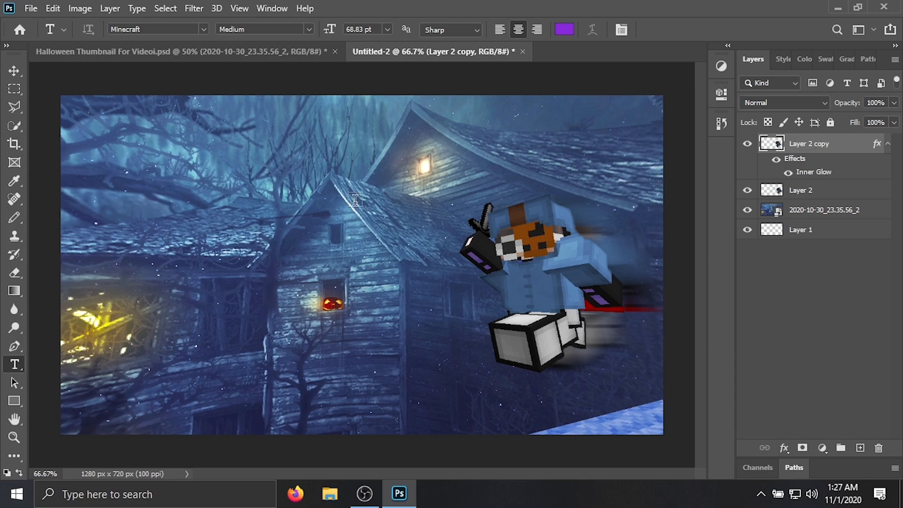
{"action": "left_click", "coordinate": [203, 30]}
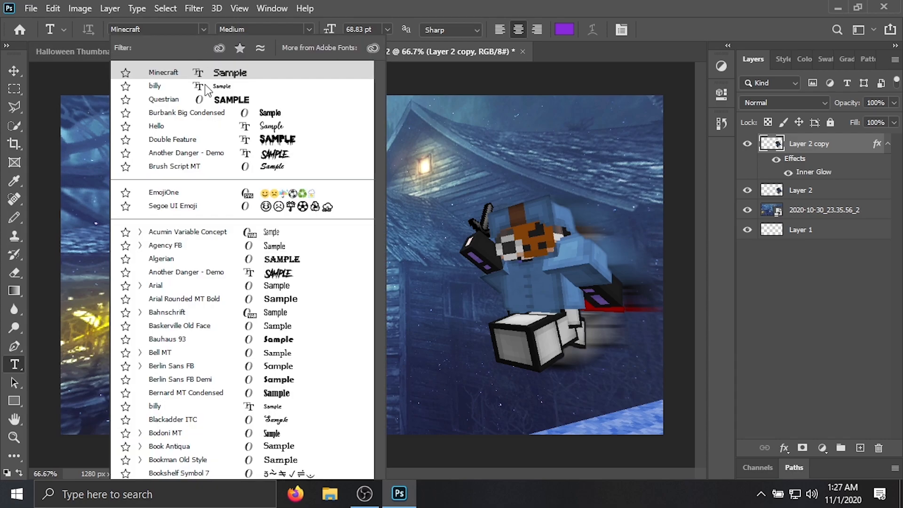
{"action": "left_click", "coordinate": [181, 94]}
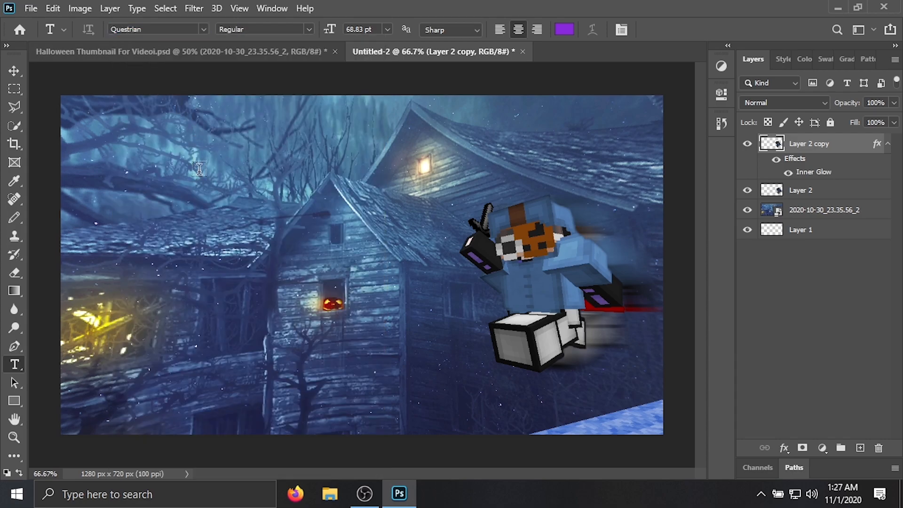
{"action": "left_click", "coordinate": [141, 215]}
{"action": "type", "text": "SPOKY"}
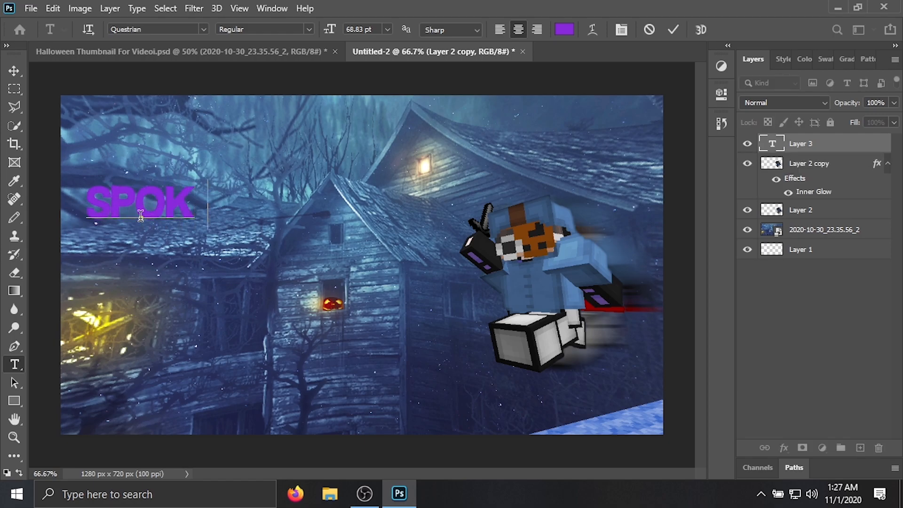
{"action": "key", "text": "BackSpace"}
{"action": "key", "text": "BackSpace"}
{"action": "type", "text": "O"}
{"action": "type", "text": "KY GAME"}
{"action": "key", "text": "BackSpace"}
{"action": "key", "text": "BackSpace"}
{"action": "key", "text": "BackSpace"}
{"action": "key", "text": "BackSpace"}
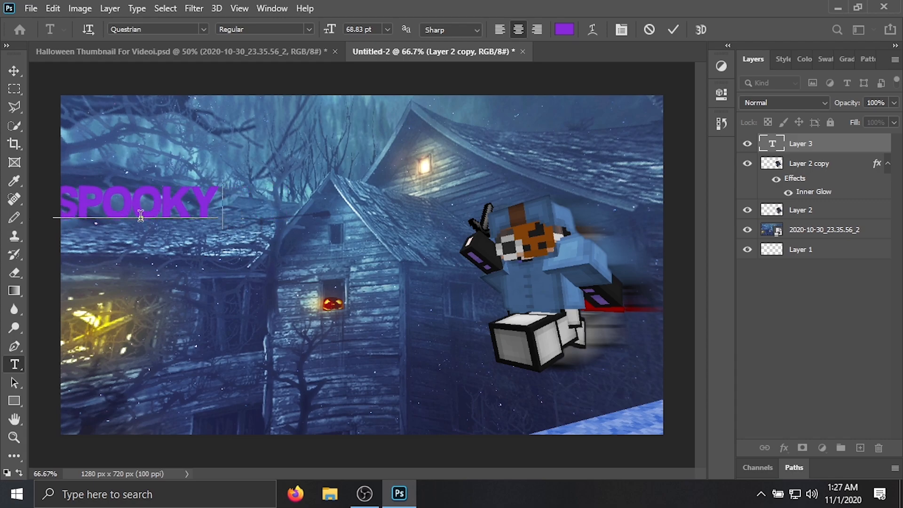
- Move the SPOOKY text about 145 px right and 36 px up, and check the layout against the finished Halloween thumbnail document
{"action": "left_click", "coordinate": [14, 70]}
{"action": "left_click_drag", "start_coordinate": [165, 204], "coordinate": [231, 188]}
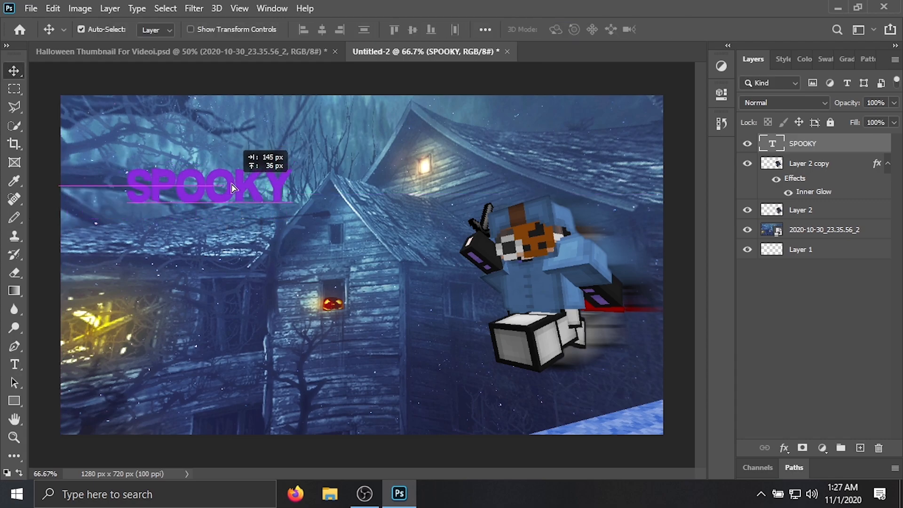
{"action": "left_click", "coordinate": [216, 54]}
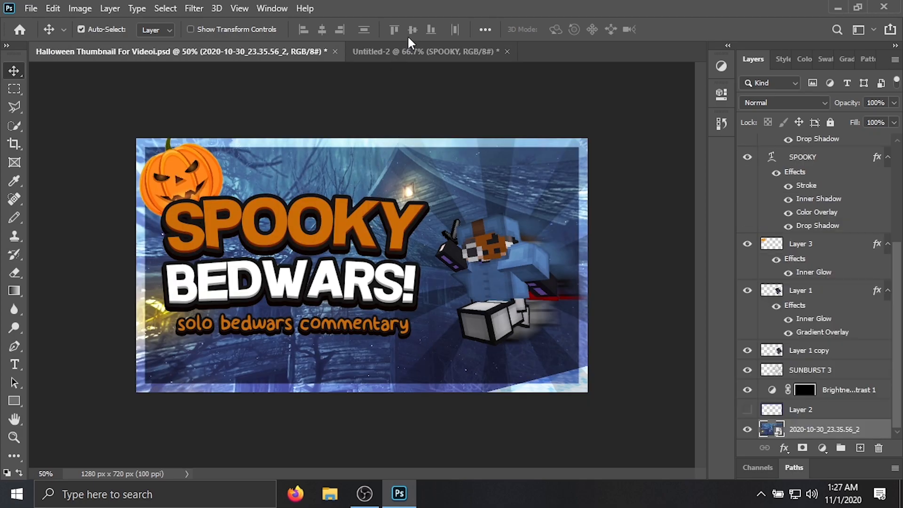
{"action": "left_click", "coordinate": [408, 47]}
- Add the text BEDWARS! in the Questrian font on its own layer and place it directly beneath SPOOKY
{"action": "key", "text": "t"}
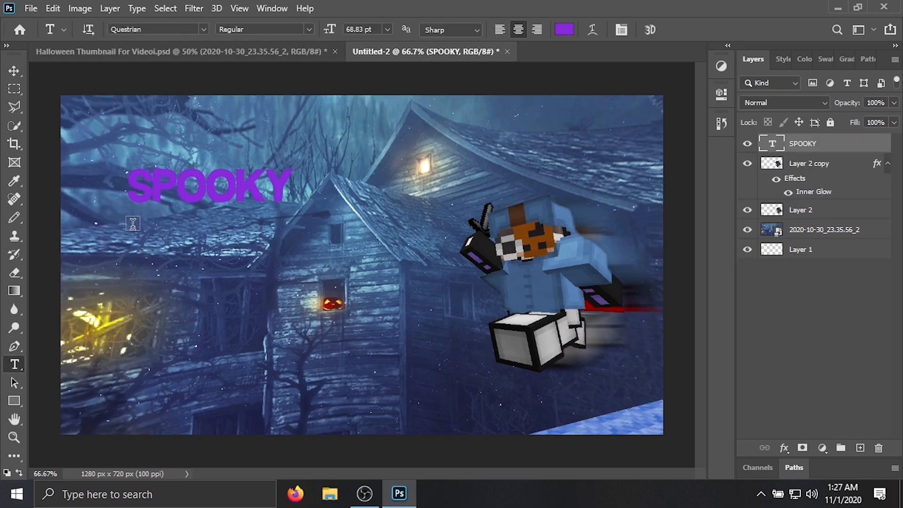
{"action": "left_click", "coordinate": [132, 225]}
{"action": "type", "text": "BEDWAR"}
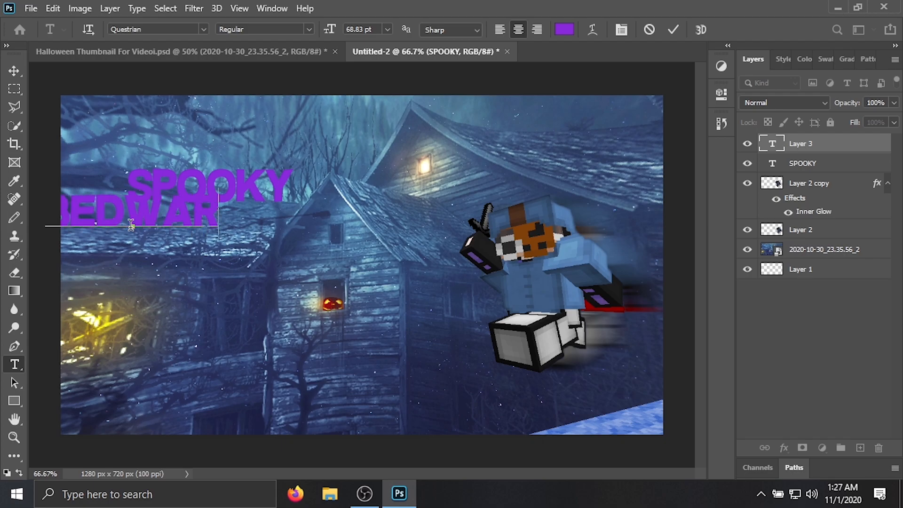
{"action": "type", "text": "S!"}
{"action": "left_click", "coordinate": [14, 71]}
{"action": "left_click_drag", "start_coordinate": [234, 226], "coordinate": [339, 244]}
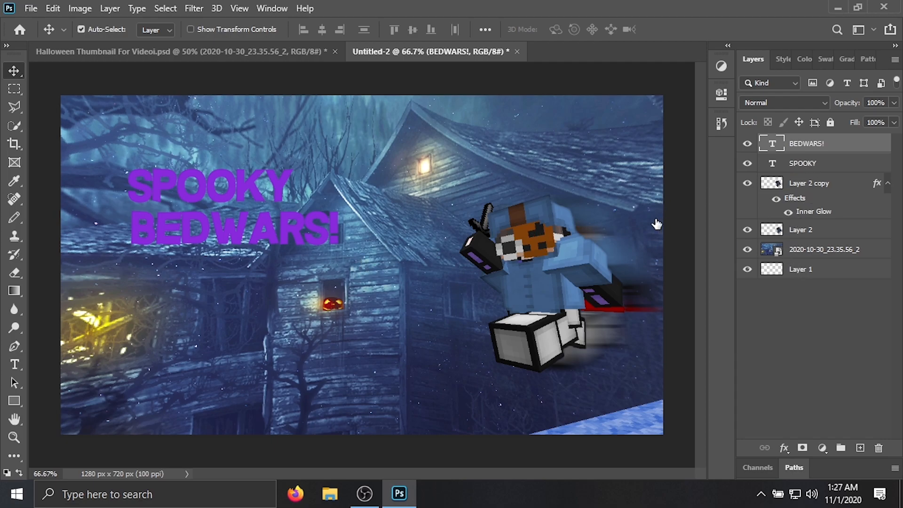
- Enlarge the SPOOKY text to about 174% with Free Transform and position it just above BEDWARS!
{"action": "left_click", "coordinate": [803, 164]}
{"action": "key", "text": "ctrl+t"}
{"action": "left_click_drag", "start_coordinate": [289, 215], "coordinate": [346, 231]}
{"action": "left_click_drag", "start_coordinate": [221, 188], "coordinate": [224, 174]}
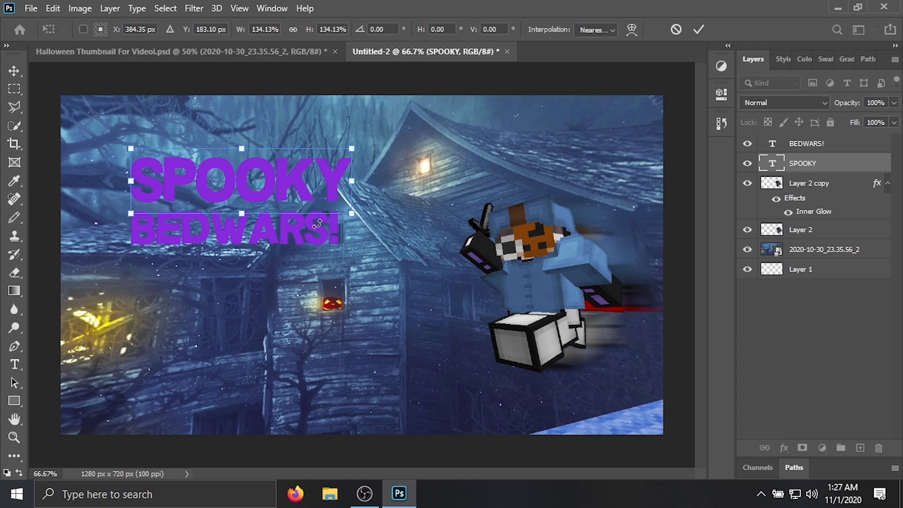
{"action": "left_click_drag", "start_coordinate": [352, 217], "coordinate": [386, 225]}
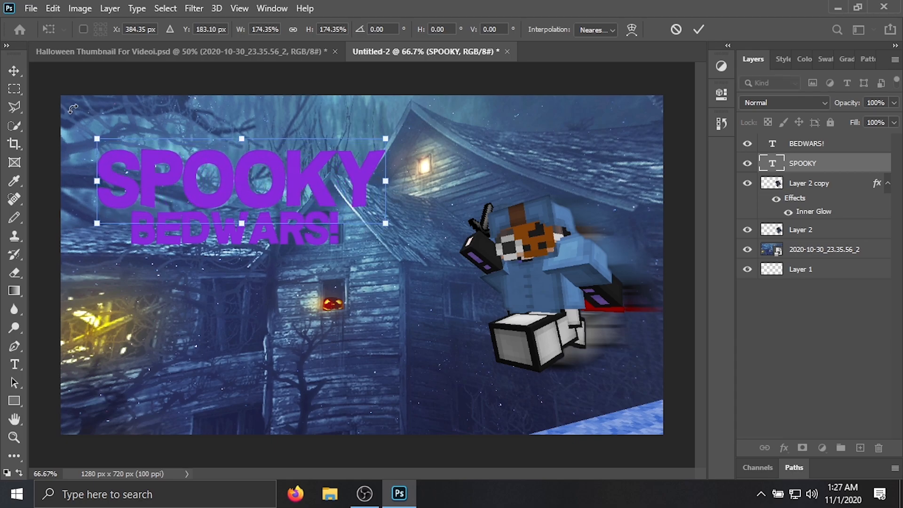
{"action": "left_click", "coordinate": [18, 90]}
- Enlarge the BEDWARS! text to about 131% with Free Transform and fit it under SPOOKY
{"action": "left_click", "coordinate": [809, 145]}
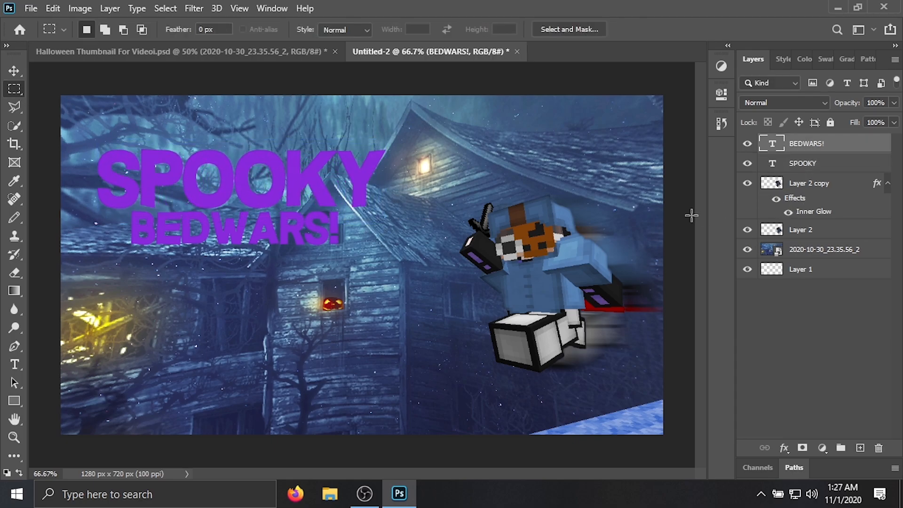
{"action": "key", "text": "ctrl+t"}
{"action": "left_click_drag", "start_coordinate": [341, 254], "coordinate": [371, 261]}
{"action": "left_click_drag", "start_coordinate": [327, 230], "coordinate": [328, 236]}
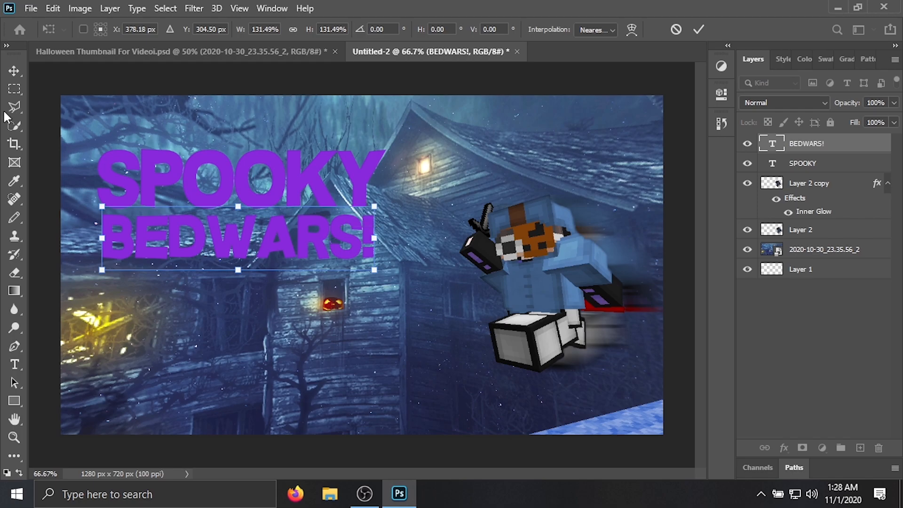
{"action": "left_click", "coordinate": [19, 90]}
- Apply the saved orange style preset with the black outline to both the BEDWARS! and SPOOKY text layers
{"action": "left_click", "coordinate": [777, 60]}
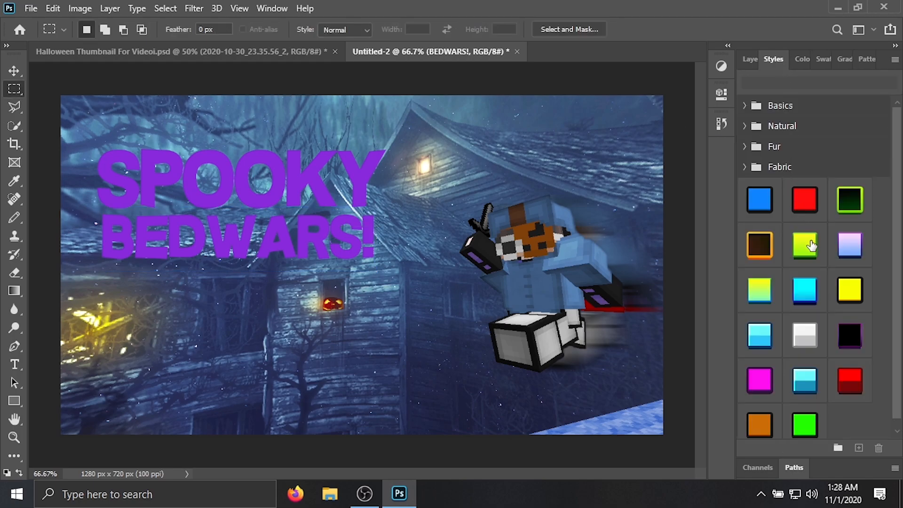
{"action": "scroll", "coordinate": [810, 366], "scroll_direction": "down", "scroll_amount": 1}
{"action": "left_click", "coordinate": [759, 417]}
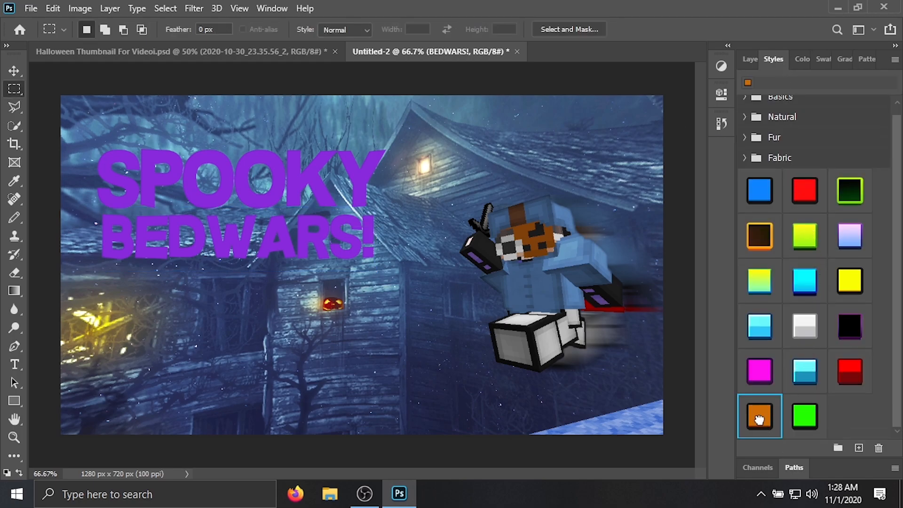
{"action": "left_click", "coordinate": [750, 59]}
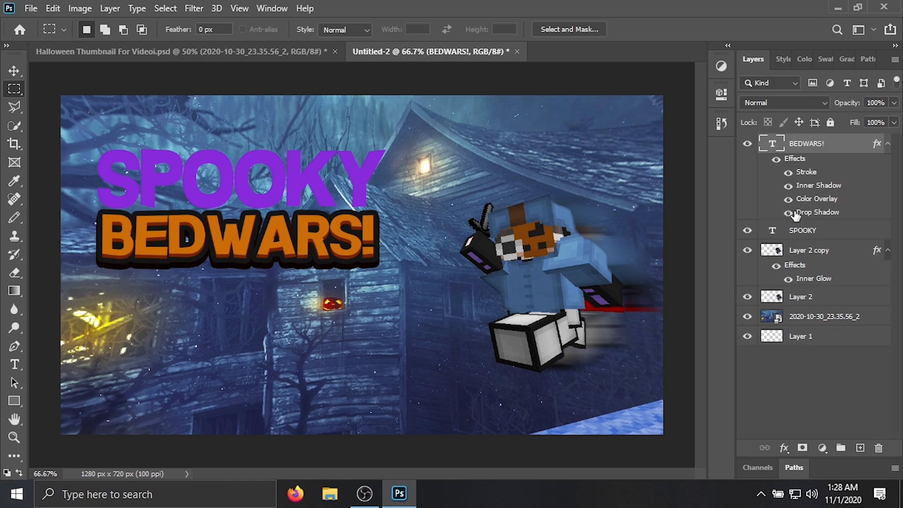
{"action": "left_click", "coordinate": [813, 232]}
{"action": "left_click", "coordinate": [782, 59]}
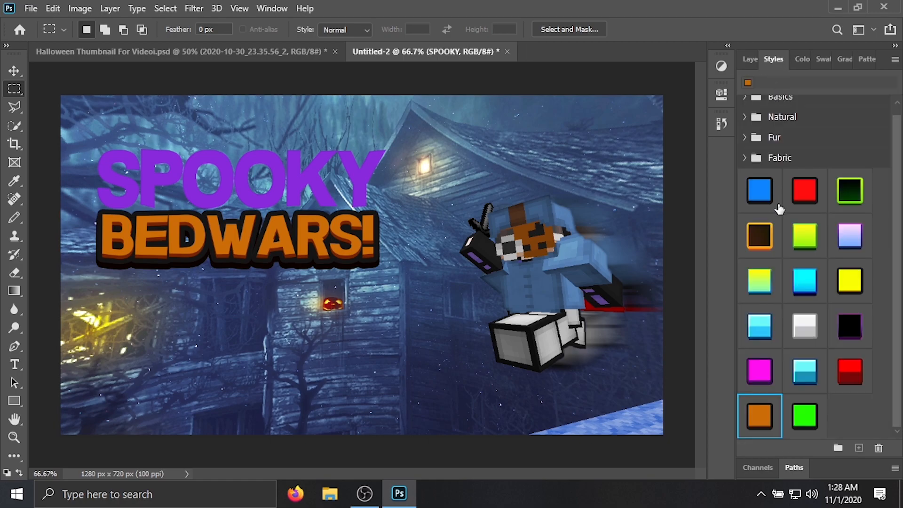
{"action": "left_click", "coordinate": [765, 420]}
{"action": "left_click", "coordinate": [752, 59]}
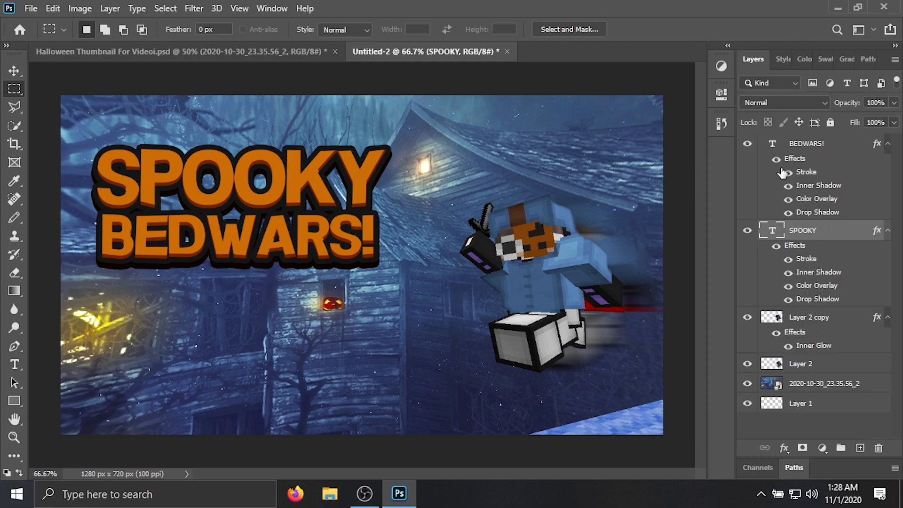
- Change the Color Overlay in the BEDWARS! layer style to white
{"action": "left_click", "coordinate": [803, 149]}
{"action": "left_click", "coordinate": [784, 448]}
{"action": "left_click", "coordinate": [814, 447]}
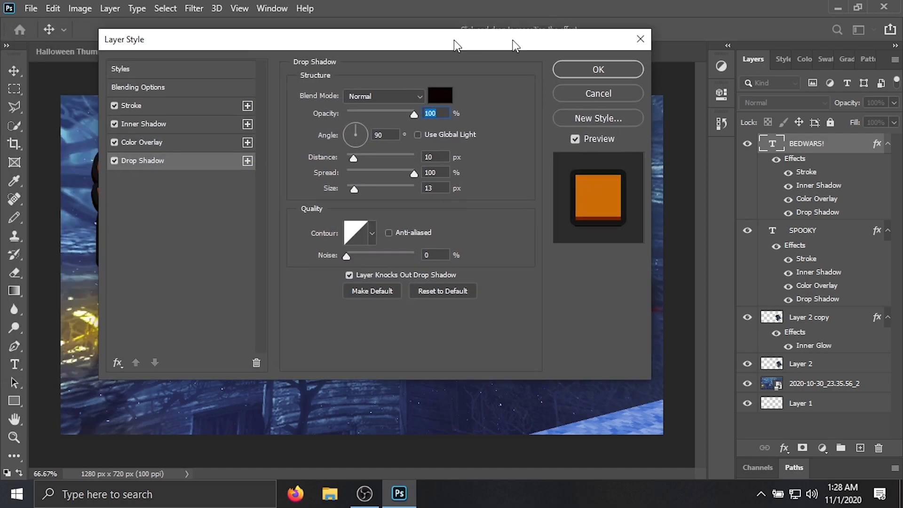
{"action": "left_click_drag", "start_coordinate": [516, 45], "coordinate": [881, 35]}
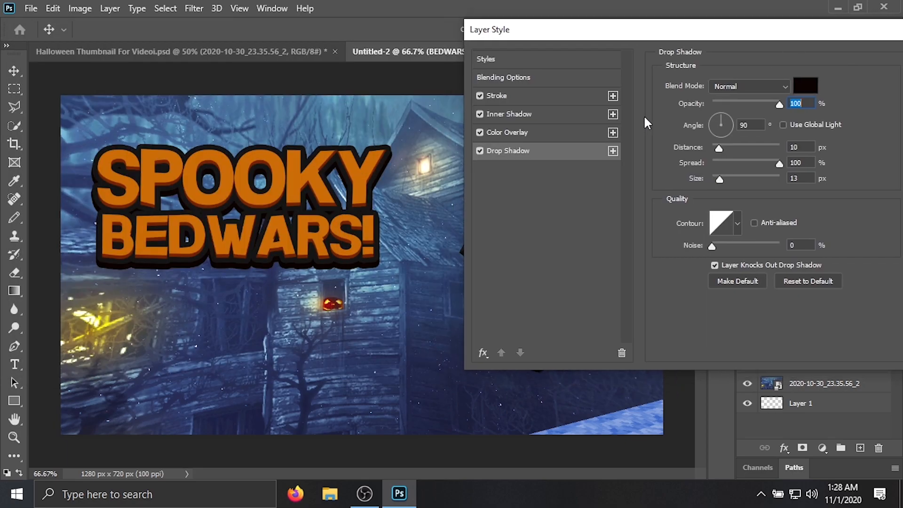
{"action": "left_click", "coordinate": [507, 133]}
{"action": "left_click", "coordinate": [806, 85]}
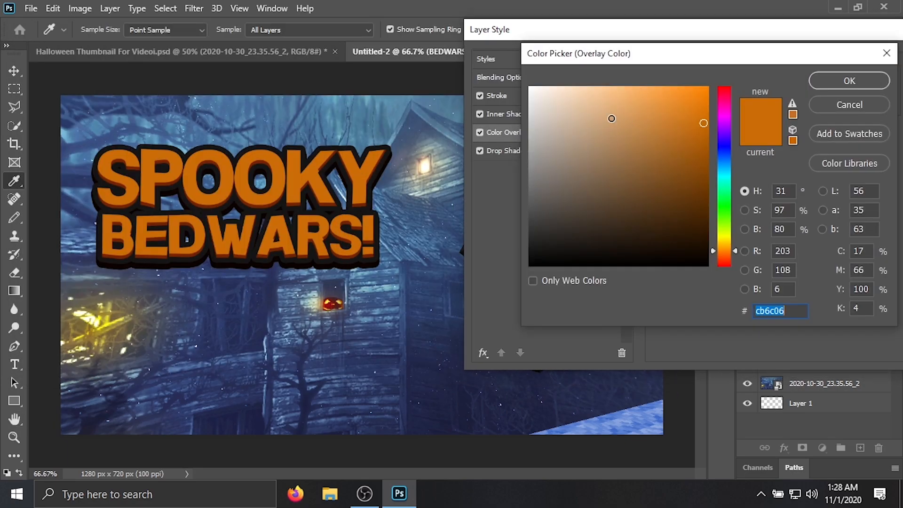
{"action": "left_click_drag", "start_coordinate": [546, 104], "coordinate": [519, 74]}
{"action": "left_click", "coordinate": [876, 80]}
- Set the inner shadow colour of BEDWARS! to grey, about #959595, and apply the layer style
{"action": "left_click", "coordinate": [515, 114]}
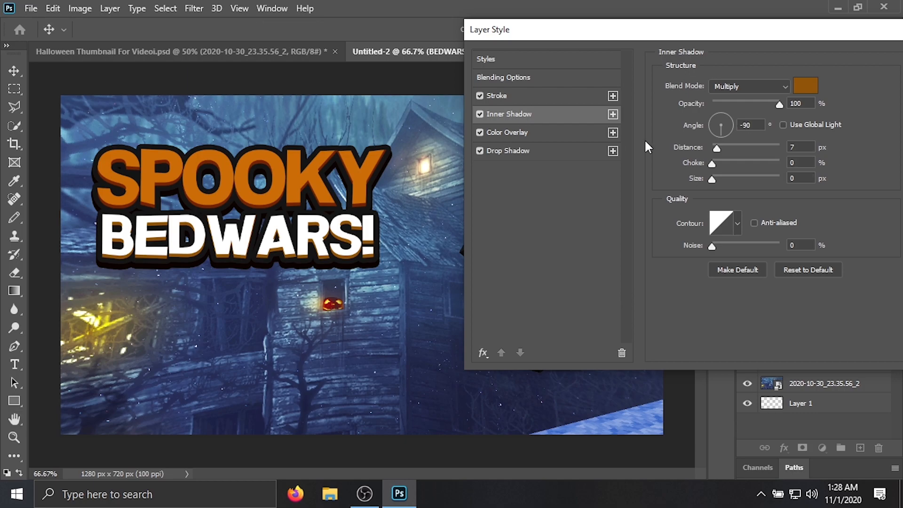
{"action": "left_click", "coordinate": [806, 87]}
{"action": "left_click_drag", "start_coordinate": [584, 158], "coordinate": [519, 165]}
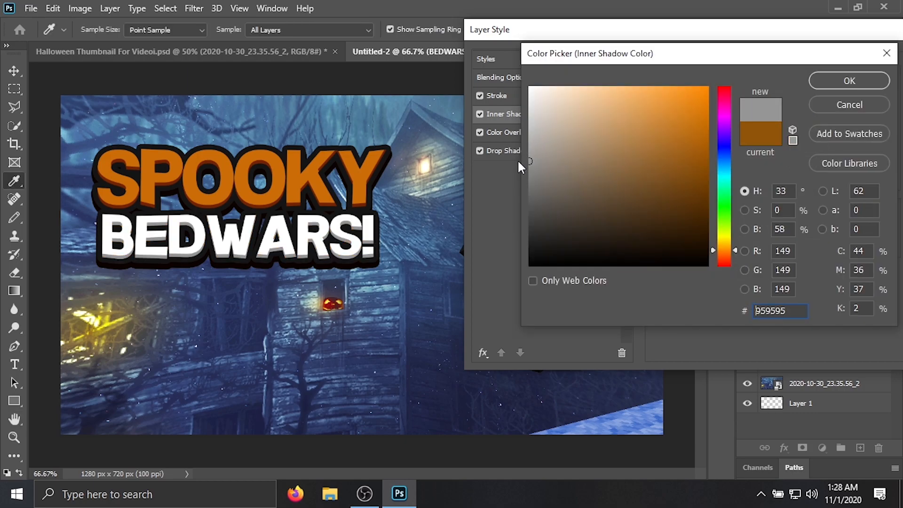
{"action": "left_click", "coordinate": [850, 80]}
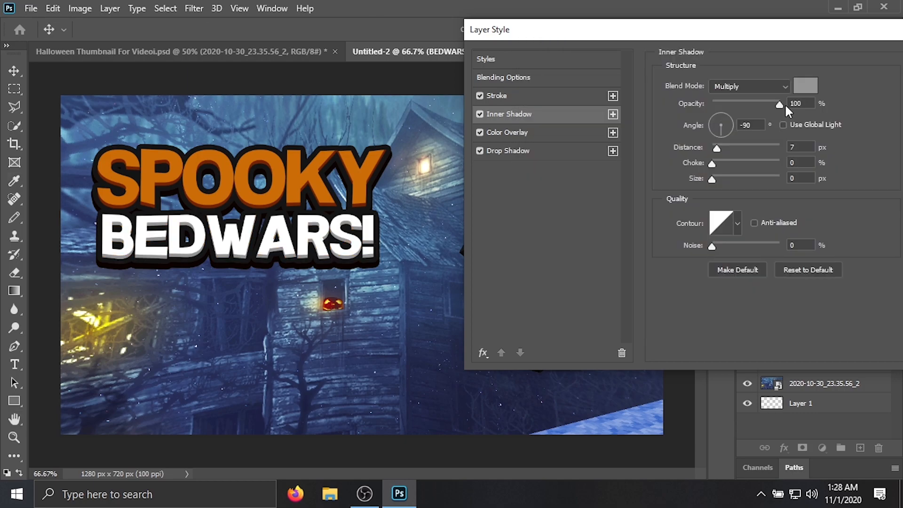
{"action": "left_click", "coordinate": [776, 74]}
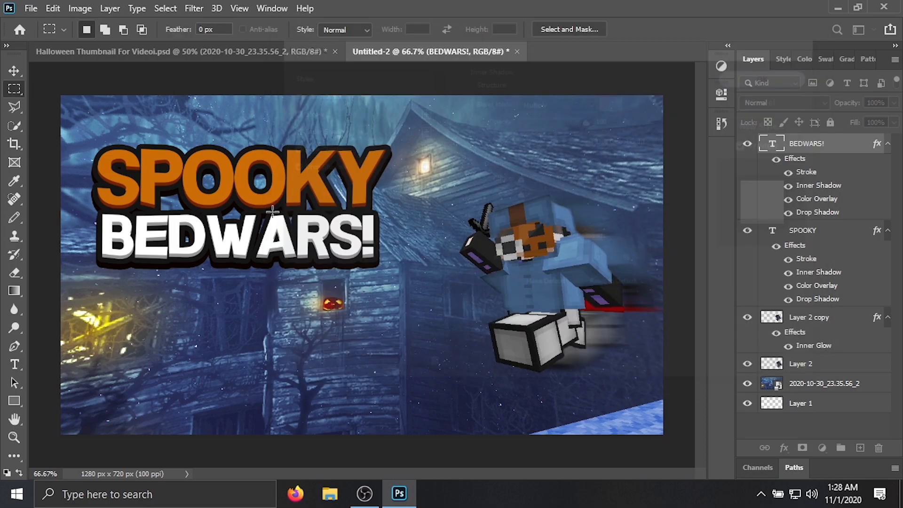
- Shift the BEDWARS! text slightly down with Free Transform to leave a gap below SPOOKY
{"action": "key", "text": "ctrl+t"}
{"action": "left_click_drag", "start_coordinate": [309, 245], "coordinate": [286, 255]}
{"action": "key", "text": "m"}
{"action": "key", "text": "Return"}
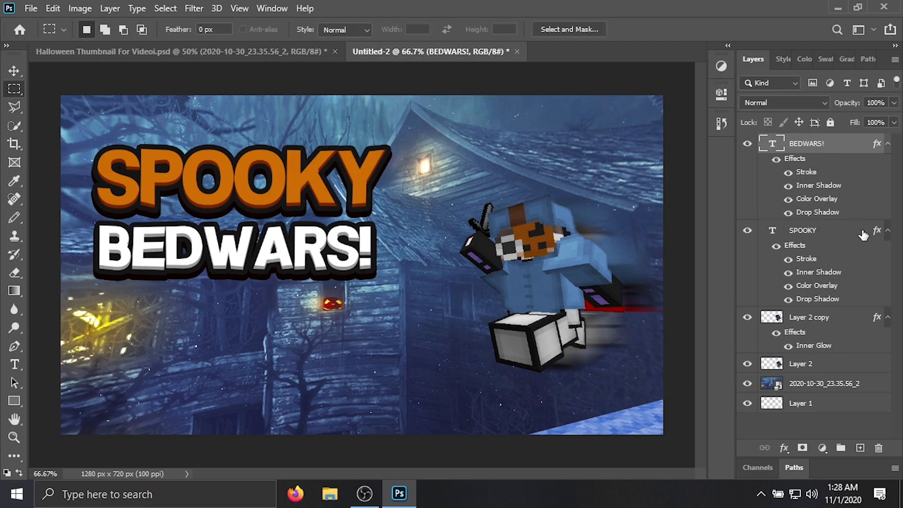
- Move the SPOOKY and BEDWARS! text layers down together and slightly to the right with Free Transform
{"action": "left_click", "coordinate": [818, 233], "text": "shift"}
{"action": "key", "text": "ctrl+t"}
{"action": "left_click_drag", "start_coordinate": [275, 221], "coordinate": [281, 248]}
{"action": "left_click", "coordinate": [6, 89]}
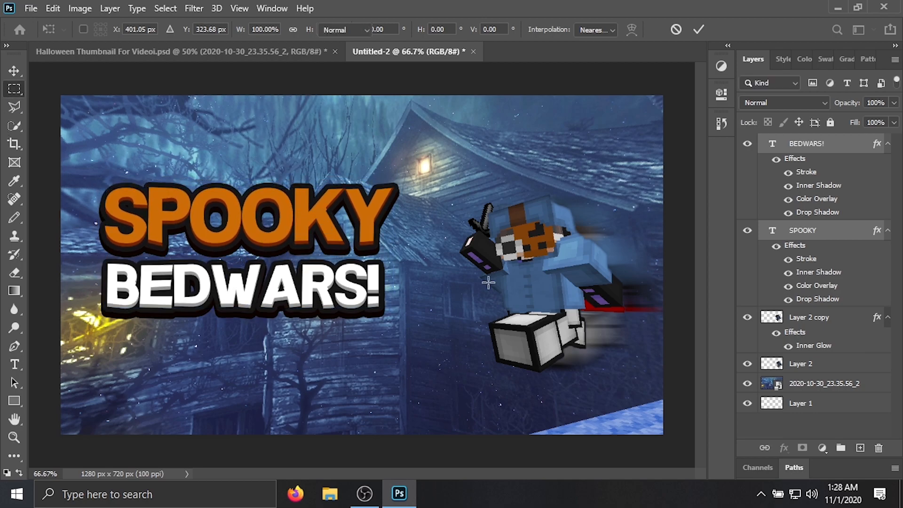
- Warp the SPOOKY text with a horizontal Arc style and a bend of +6%
{"action": "left_click", "coordinate": [15, 365]}
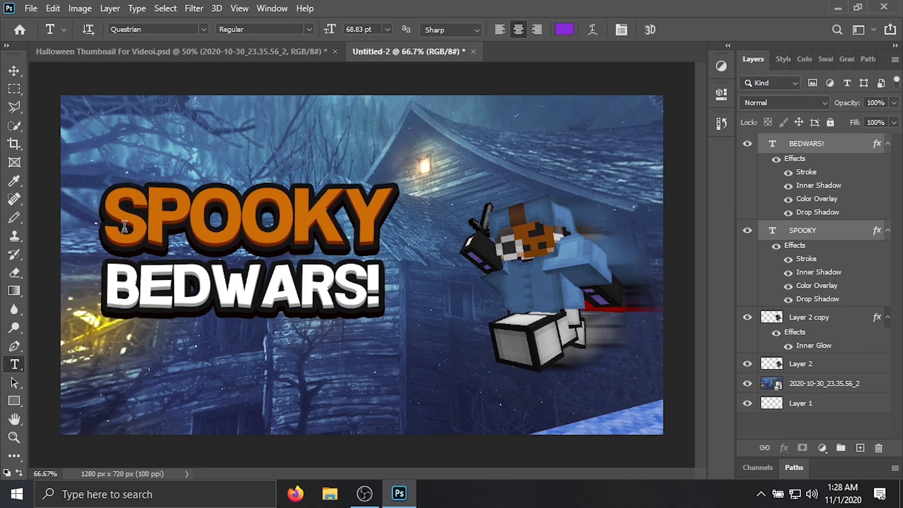
{"action": "left_click", "coordinate": [120, 221]}
{"action": "key", "text": "ctrl+a"}
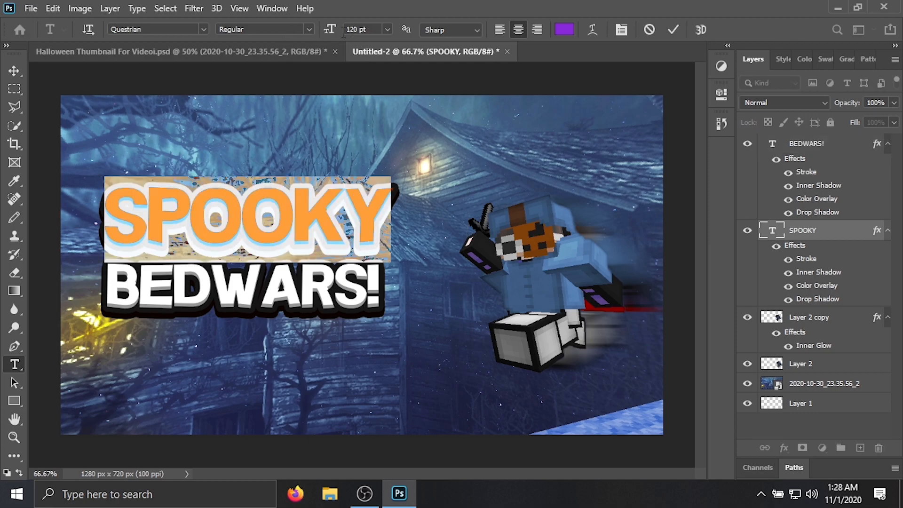
{"action": "left_click", "coordinate": [136, 8]}
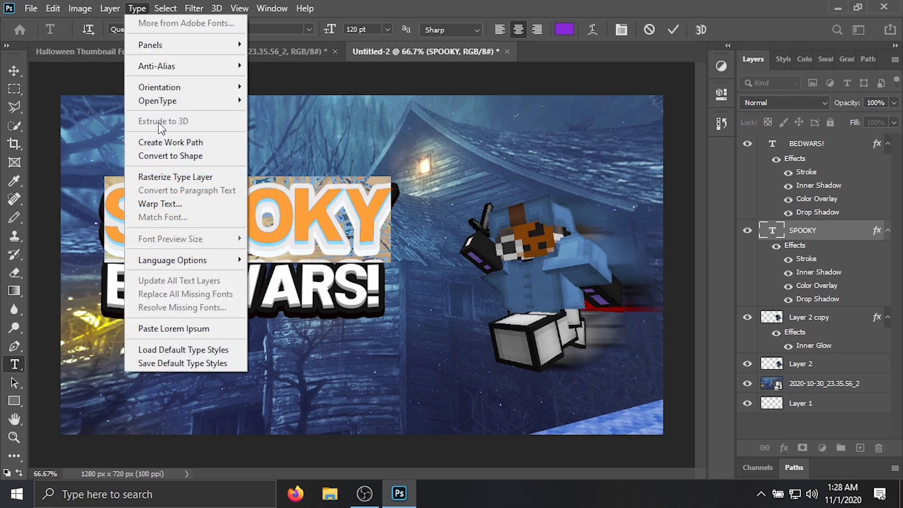
{"action": "left_click", "coordinate": [160, 205]}
{"action": "left_click", "coordinate": [616, 107]}
{"action": "left_click", "coordinate": [591, 146]}
{"action": "left_click_drag", "start_coordinate": [596, 179], "coordinate": [608, 179]}
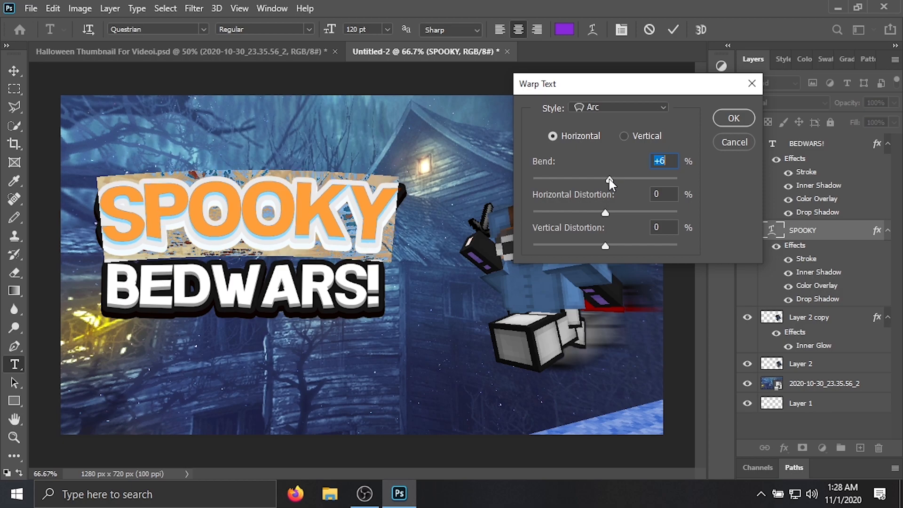
{"action": "left_click", "coordinate": [734, 118]}
{"action": "left_click", "coordinate": [14, 89]}
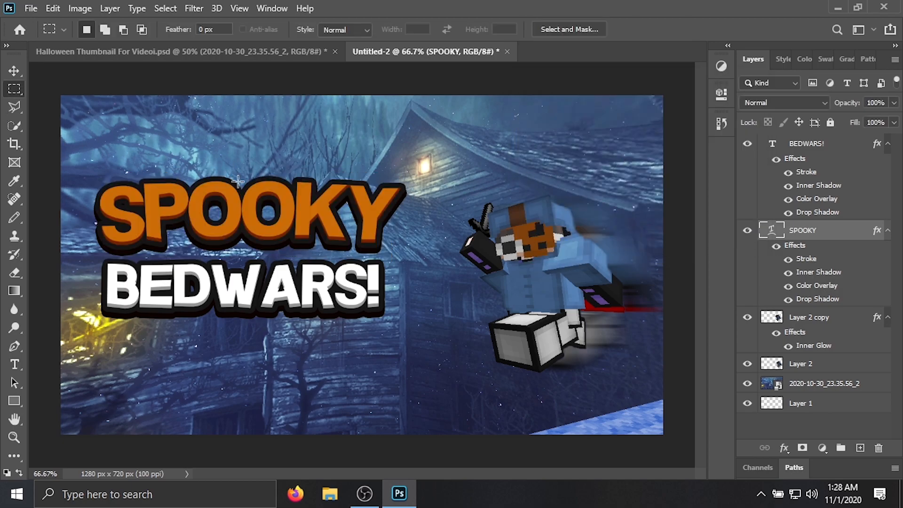
- Warp the BEDWARS! text with a horizontal Arc style and a bend of +4%
{"action": "left_click", "coordinate": [811, 150]}
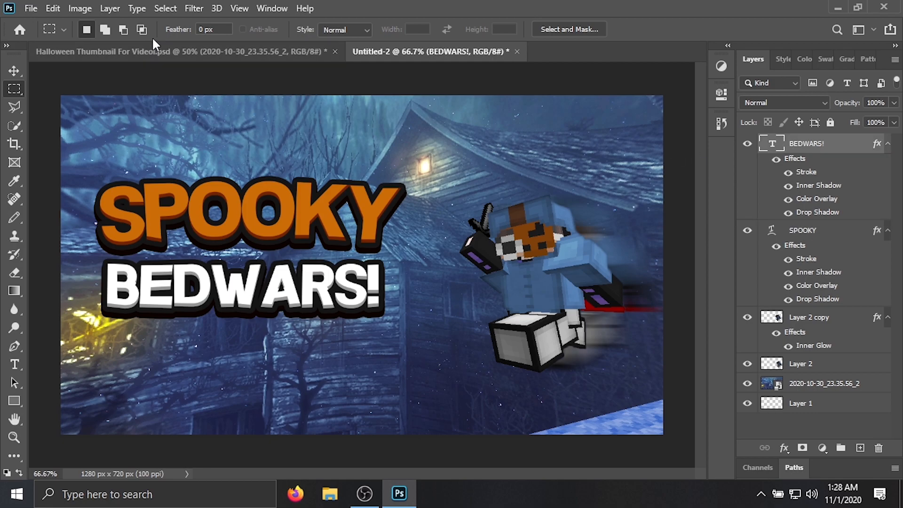
{"action": "left_click", "coordinate": [137, 8]}
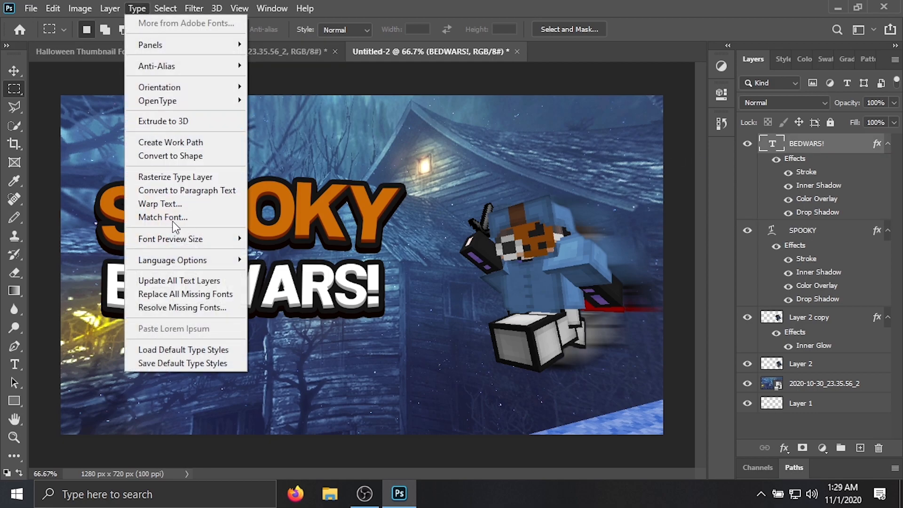
{"action": "left_click", "coordinate": [162, 205]}
{"action": "left_click", "coordinate": [616, 107]}
{"action": "left_click", "coordinate": [588, 122]}
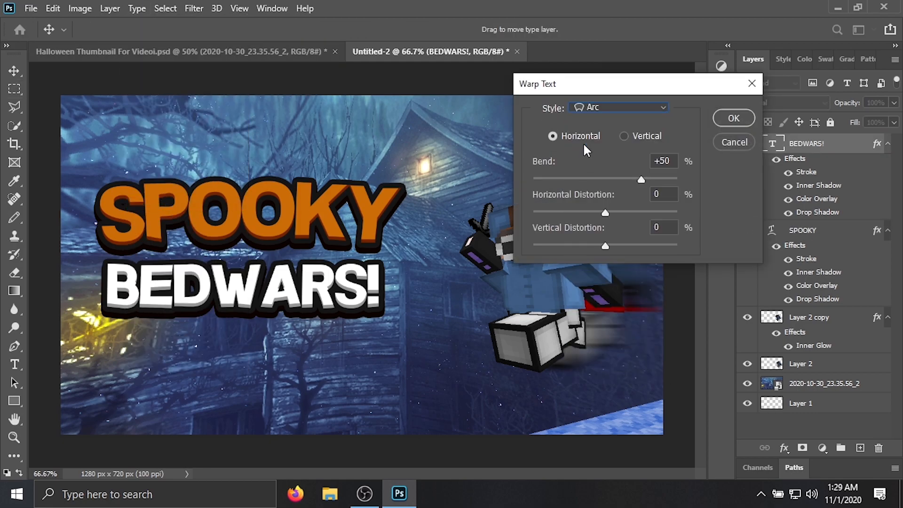
{"action": "left_click_drag", "start_coordinate": [605, 181], "coordinate": [608, 181]}
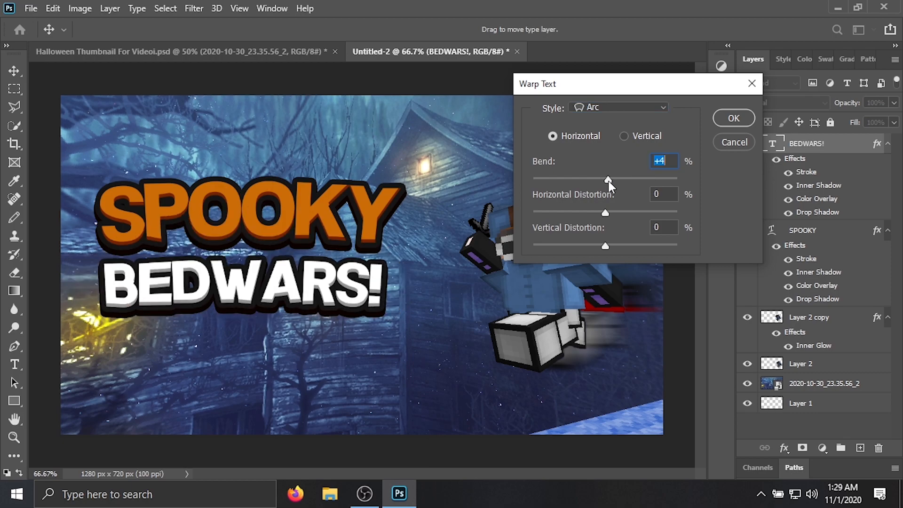
{"action": "left_click", "coordinate": [734, 118]}
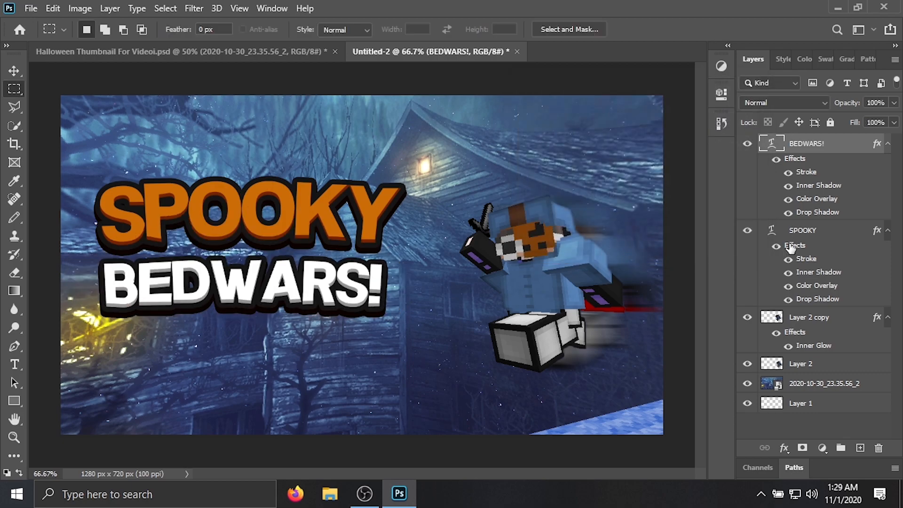
- Enlarge the SPOOKY and BEDWARS! text layers together to about 116% with Free Transform and shift them slightly to the right
{"action": "left_click", "coordinate": [829, 229], "text": "shift"}
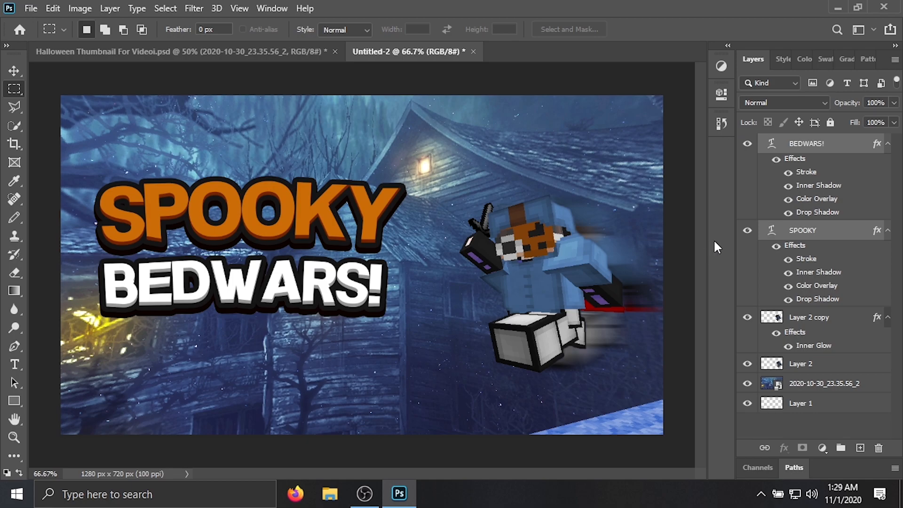
{"action": "key", "text": "ctrl+t"}
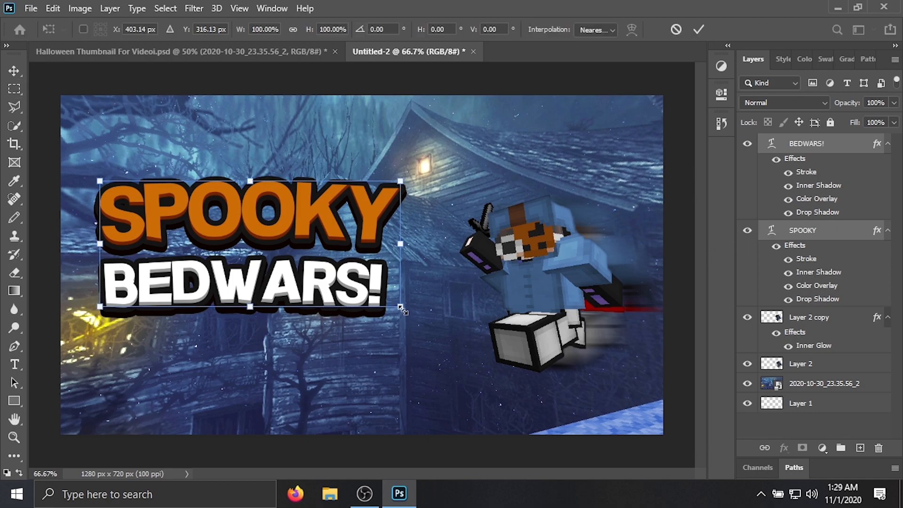
{"action": "left_click_drag", "start_coordinate": [403, 310], "coordinate": [425, 318]}
{"action": "left_click_drag", "start_coordinate": [324, 264], "coordinate": [343, 263]}
{"action": "key", "text": "Return"}
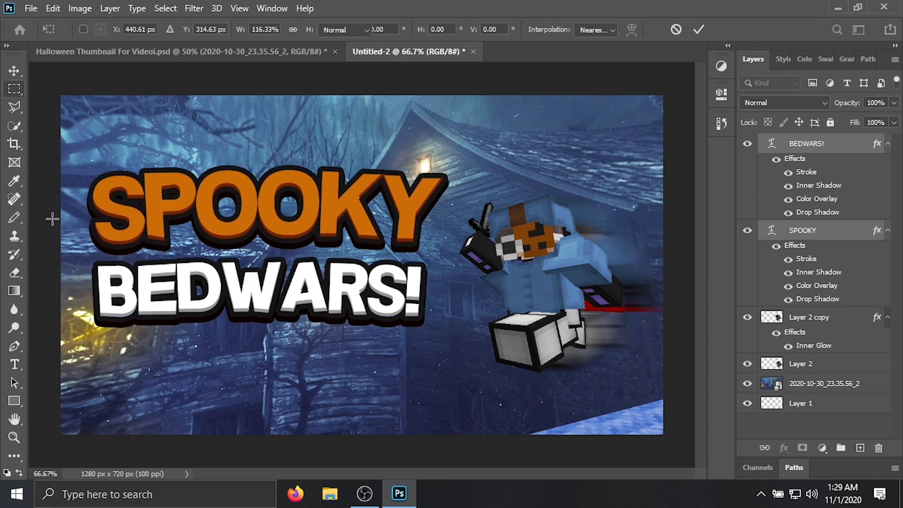
- Add a new text line reading solo bedwars commentary beneath the BEDWARS! title
{"action": "left_click", "coordinate": [14, 364]}
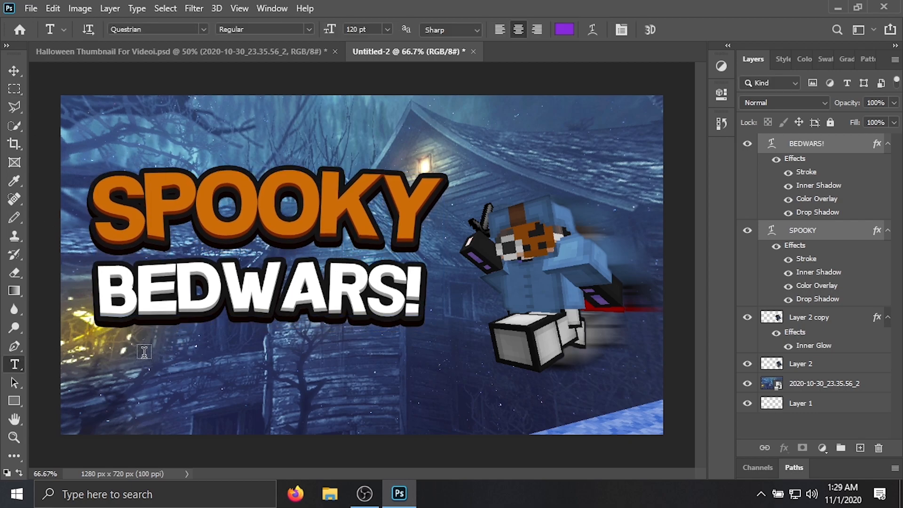
{"action": "left_click", "coordinate": [144, 355]}
{"action": "type", "text": "SOLO BEDWARS COMMENTARY"}
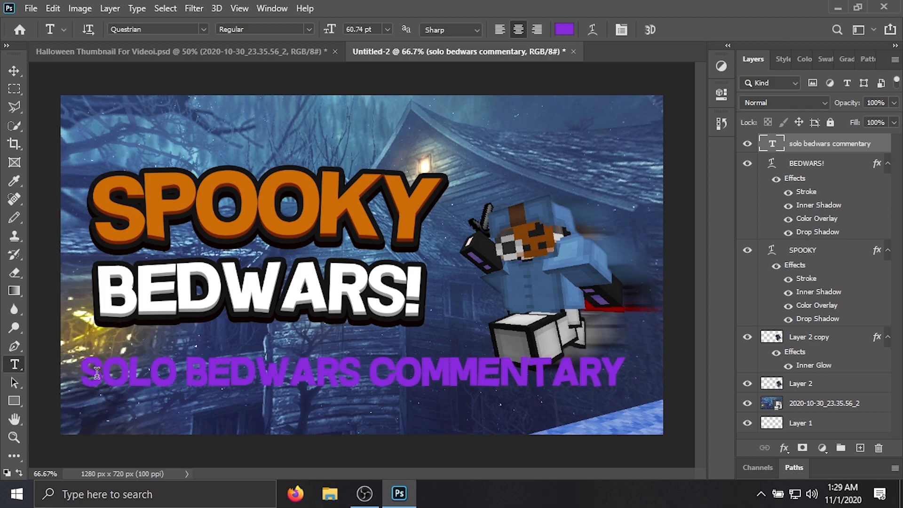
- Change the font of the whole solo bedwars commentary line to billy Medium
{"action": "left_click_drag", "start_coordinate": [87, 373], "coordinate": [626, 374]}
{"action": "left_click", "coordinate": [141, 29]}
{"action": "type", "text": "bil"}
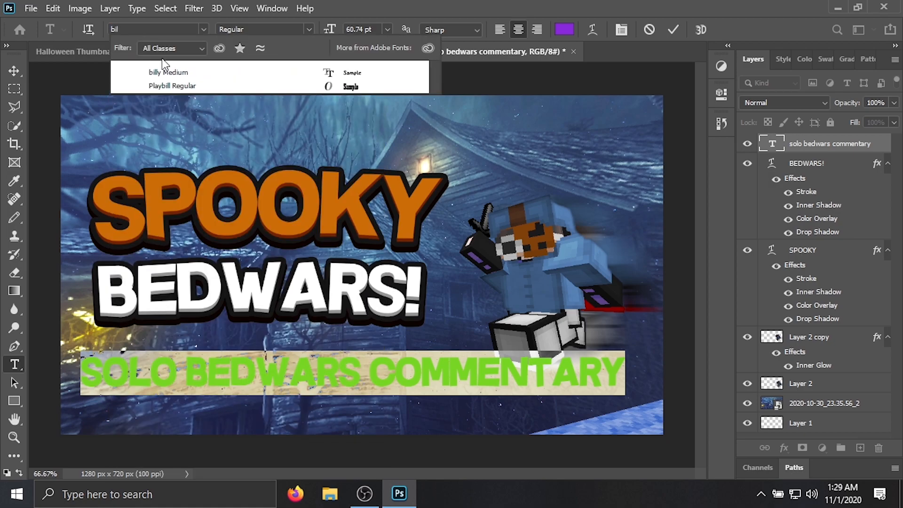
{"action": "left_click", "coordinate": [177, 70]}
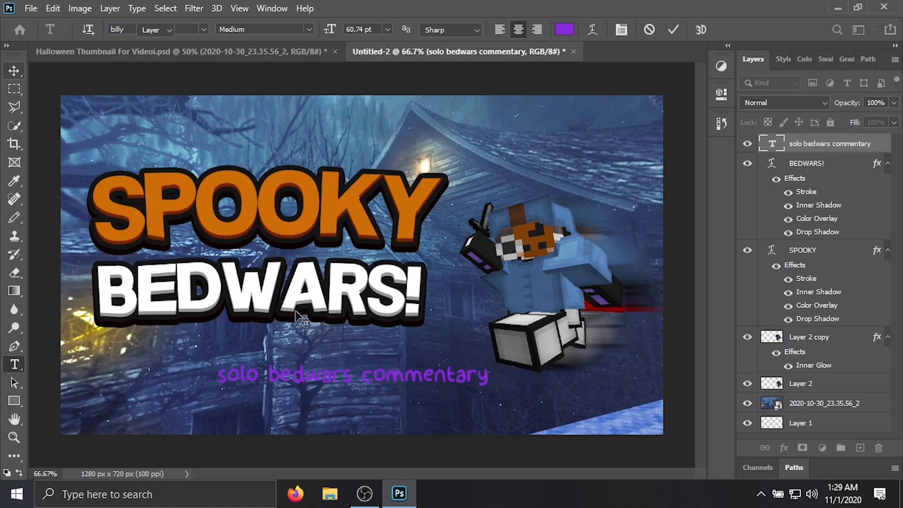
- Commit the subtitle text and move it directly beneath the BEDWARS! title with Free Transform
{"action": "key", "text": "ctrl+Return"}
{"action": "key", "text": "v"}
{"action": "key", "text": "ctrl+t"}
{"action": "left_click_drag", "start_coordinate": [411, 383], "coordinate": [313, 360]}
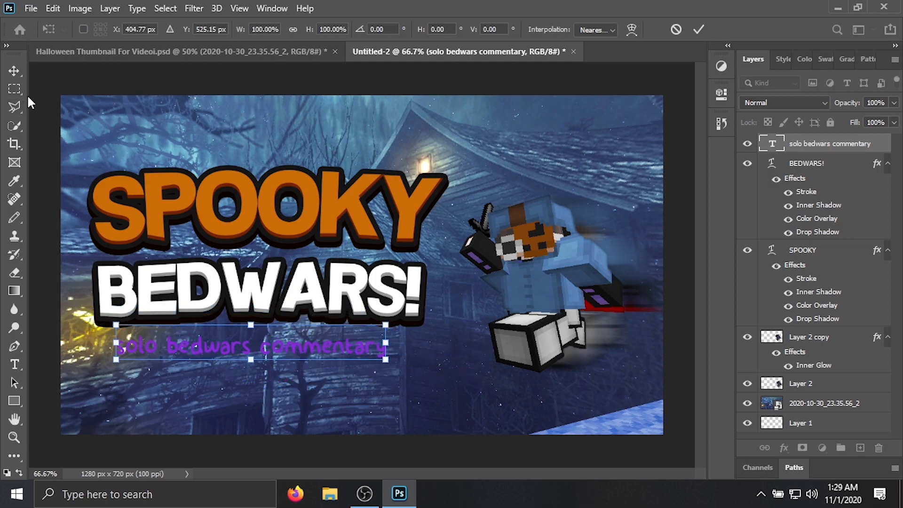
{"action": "key", "text": "Return"}
{"action": "key", "text": "m"}
- Check the subtitle in the reference Halloween thumbnail document, and apply the saved orange style with black outline to solo bedwars commentary
{"action": "left_click", "coordinate": [184, 52]}
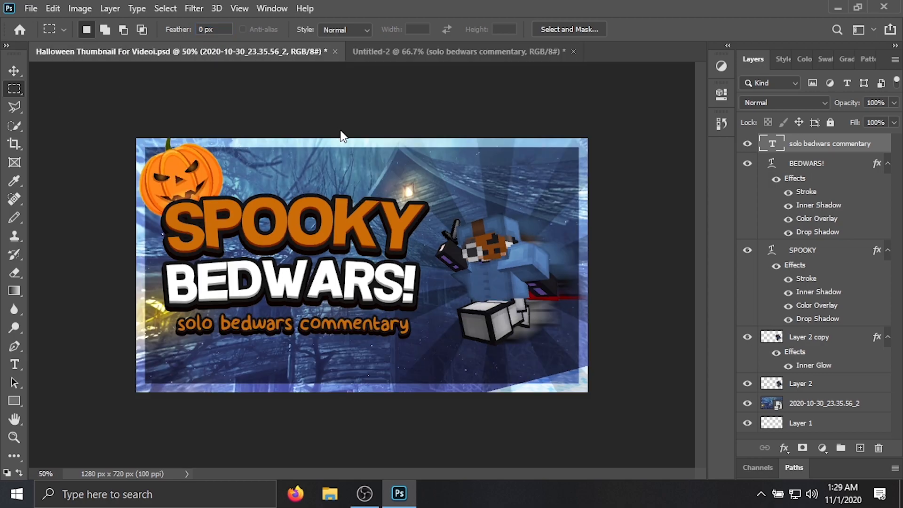
{"action": "mouse_move", "coordinate": [175, 309]}
{"action": "left_mouse_down"}
{"action": "mouse_move", "coordinate": [272, 346]}
{"action": "mouse_move", "coordinate": [413, 350]}
{"action": "left_mouse_up"}
{"action": "mouse_move", "coordinate": [375, 332]}
{"action": "left_mouse_down"}
{"action": "mouse_move", "coordinate": [220, 175]}
{"action": "mouse_move", "coordinate": [197, 215]}
{"action": "left_mouse_up"}
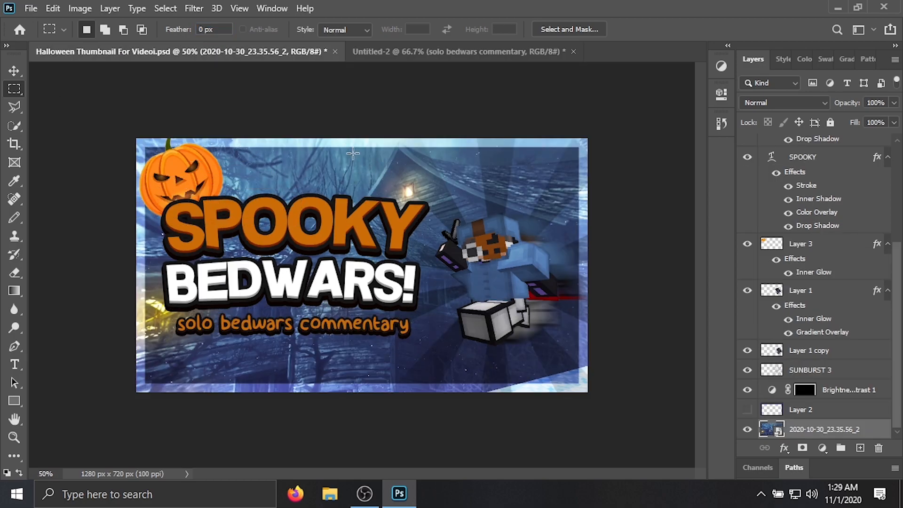
{"action": "left_click", "coordinate": [398, 50]}
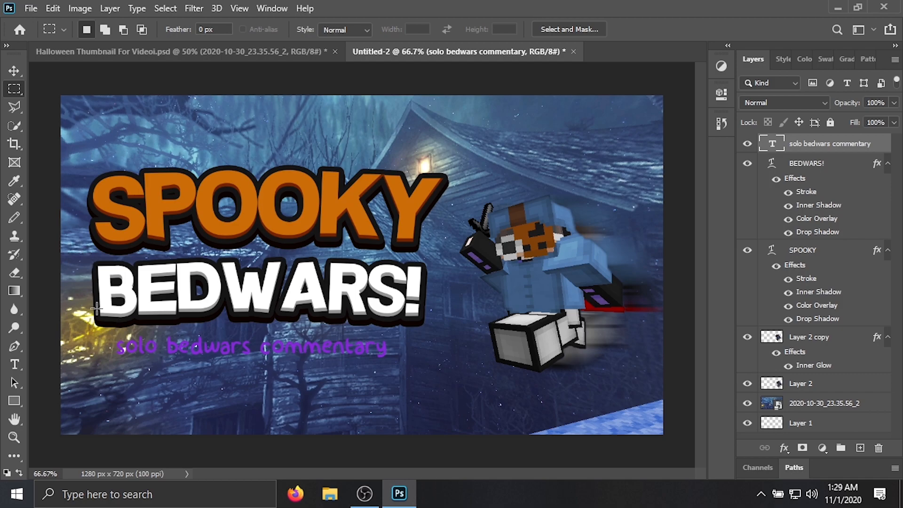
{"action": "left_click", "coordinate": [14, 365]}
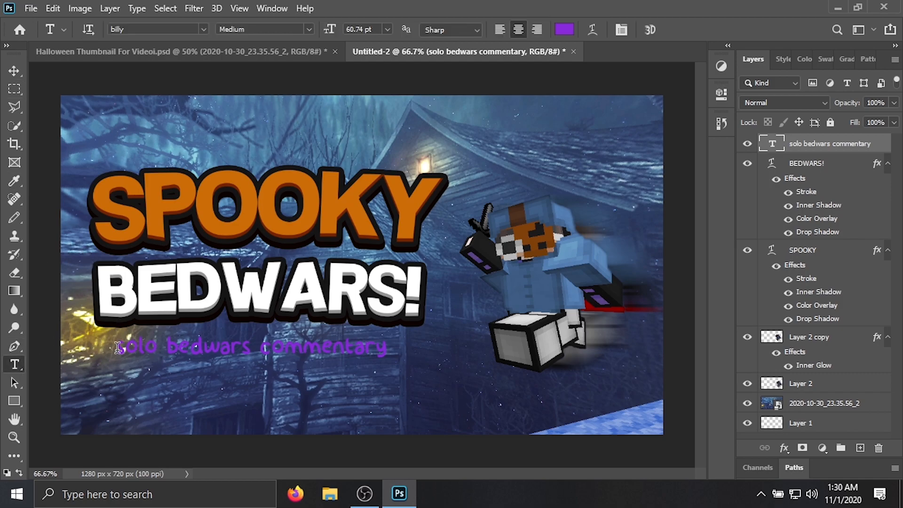
{"action": "left_click", "coordinate": [785, 62]}
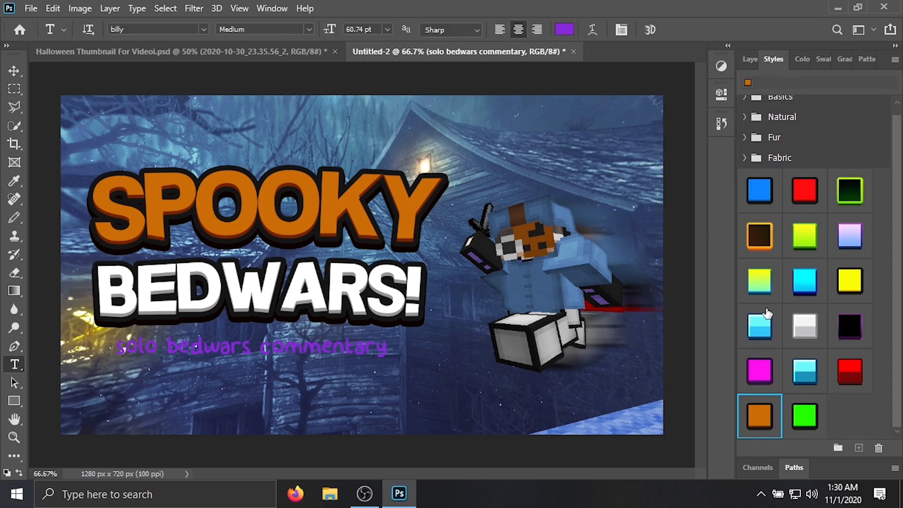
{"action": "left_click", "coordinate": [770, 426]}
{"action": "left_click", "coordinate": [751, 58]}
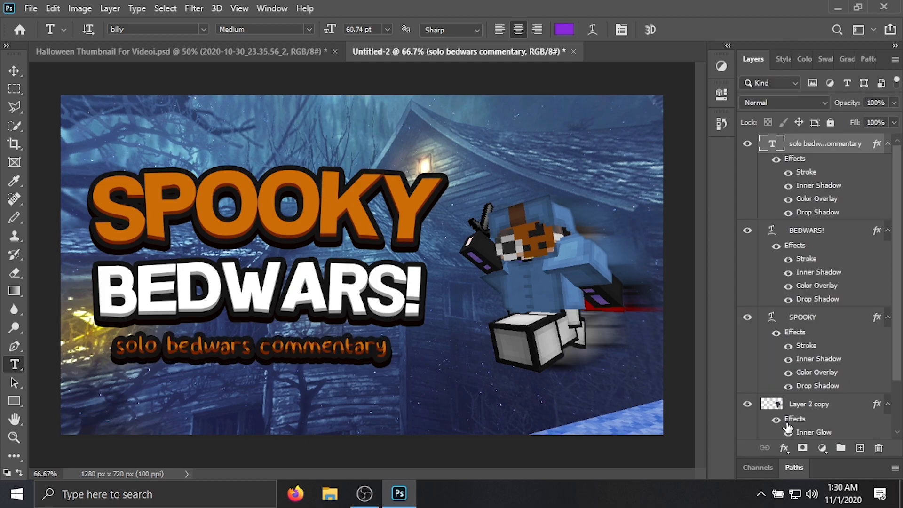
- Turn off the Inner Shadow effect on the solo bedwars commentary text layer
{"action": "left_click", "coordinate": [787, 448]}
{"action": "left_click", "coordinate": [815, 360]}
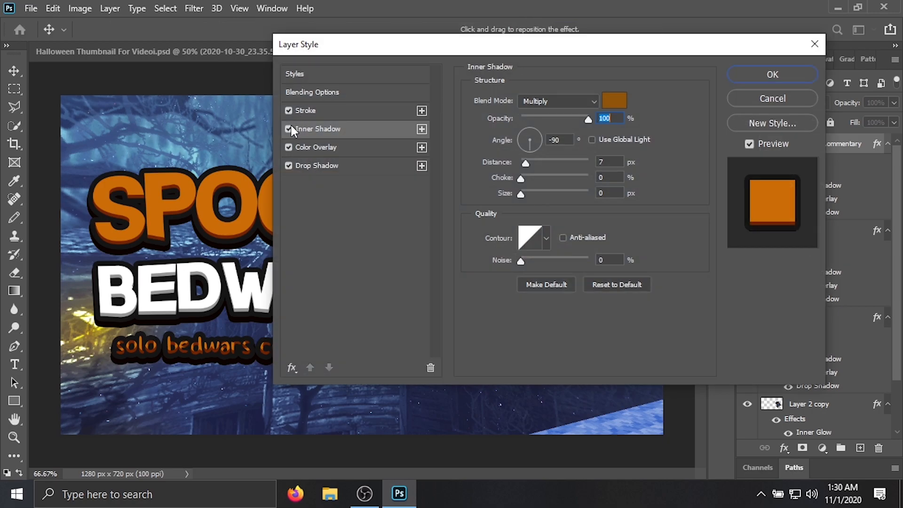
{"action": "left_click", "coordinate": [289, 129]}
{"action": "left_click", "coordinate": [806, 81]}
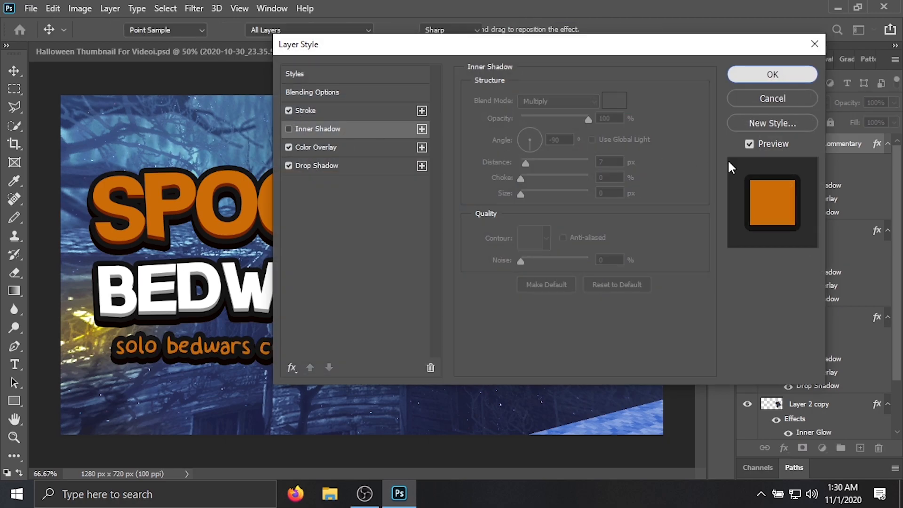
- Set the Stroke size of the solo bedwars commentary text layer to 7 px
{"action": "left_click", "coordinate": [785, 449]}
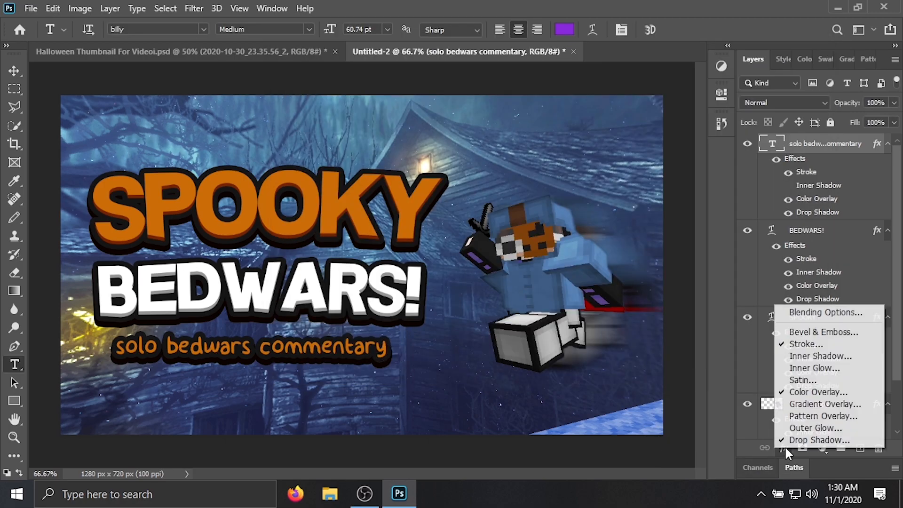
{"action": "left_click", "coordinate": [806, 344]}
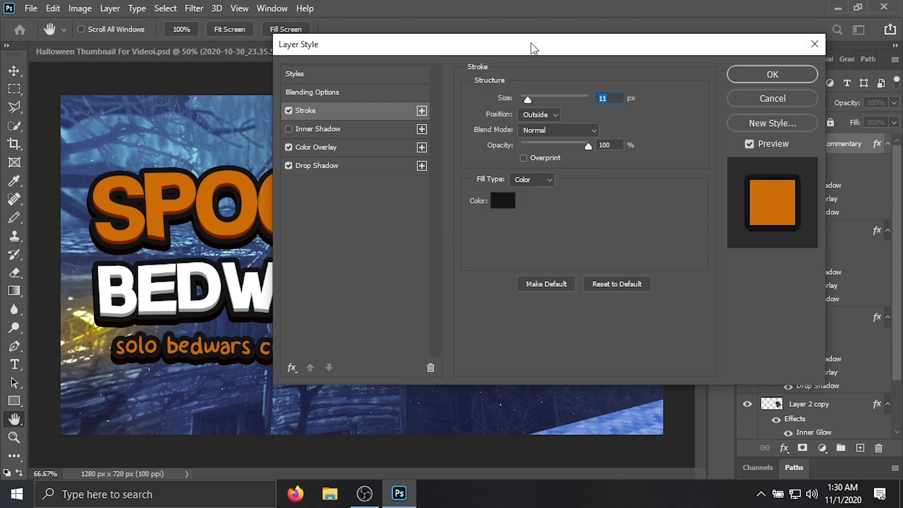
{"action": "left_click_drag", "start_coordinate": [636, 107], "coordinate": [634, 106]}
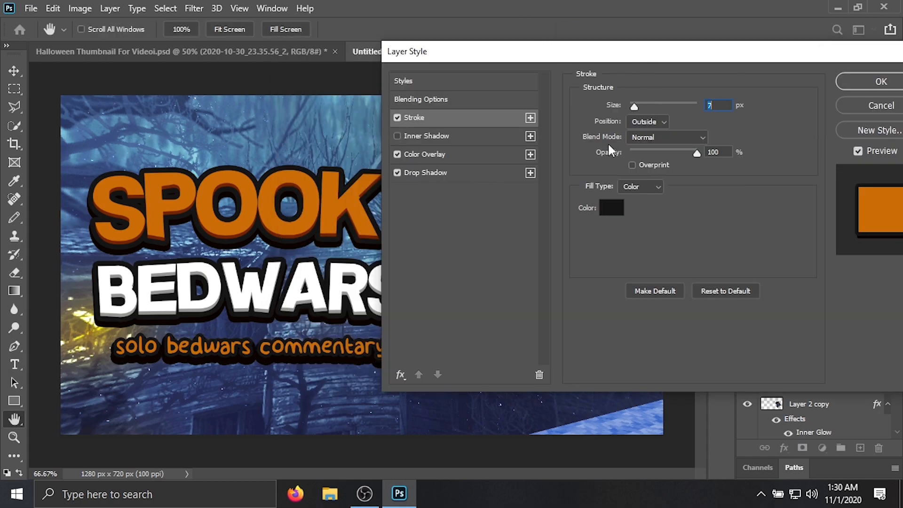
{"action": "left_click", "coordinate": [473, 175]}
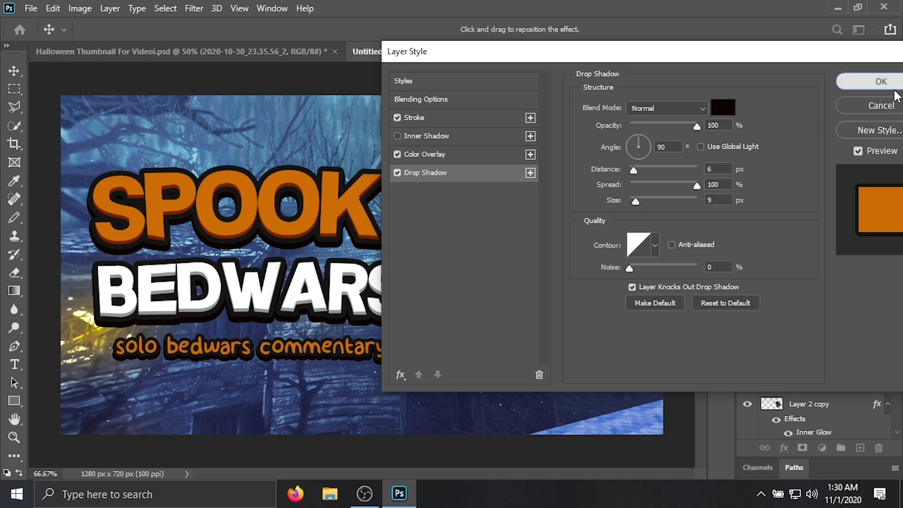
{"action": "left_click", "coordinate": [884, 84]}
- Nudge the solo bedwars commentary text slightly up and to the right with Free Transform to center it under BEDWARS!
{"action": "key", "text": "ctrl+t"}
{"action": "left_click_drag", "start_coordinate": [341, 365], "coordinate": [351, 361]}
{"action": "left_click", "coordinate": [15, 89]}
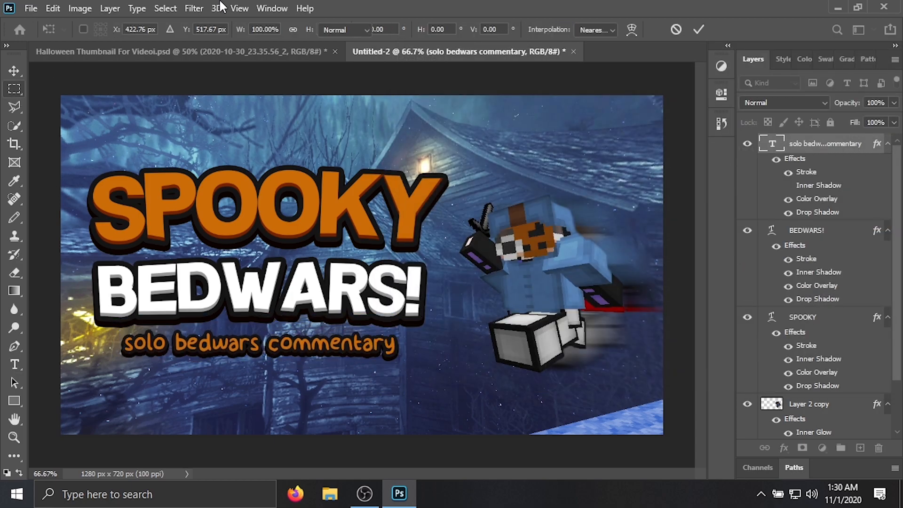
- Warp the solo bedwars commentary text with a horizontal Arc style and a bend of +6%
{"action": "left_click", "coordinate": [137, 8]}
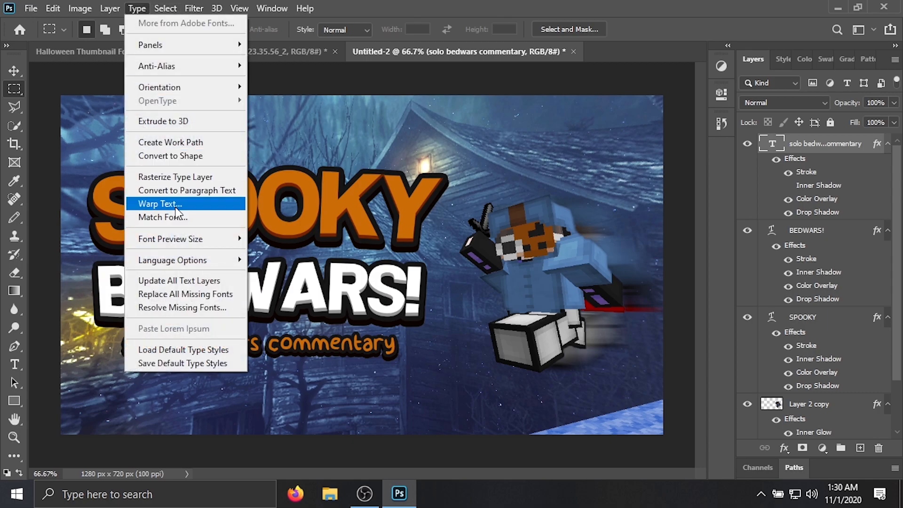
{"action": "left_click", "coordinate": [154, 203]}
{"action": "left_click", "coordinate": [611, 107]}
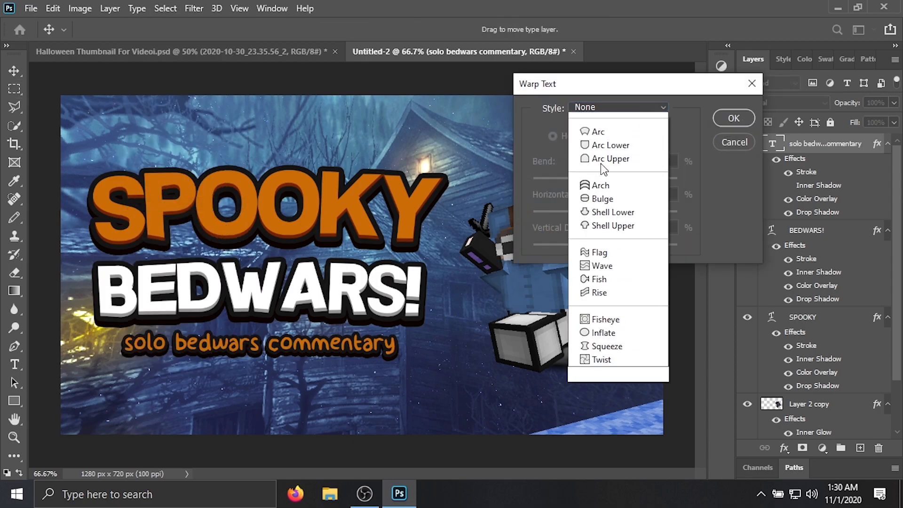
{"action": "left_click", "coordinate": [597, 136]}
{"action": "left_click_drag", "start_coordinate": [607, 179], "coordinate": [609, 179]}
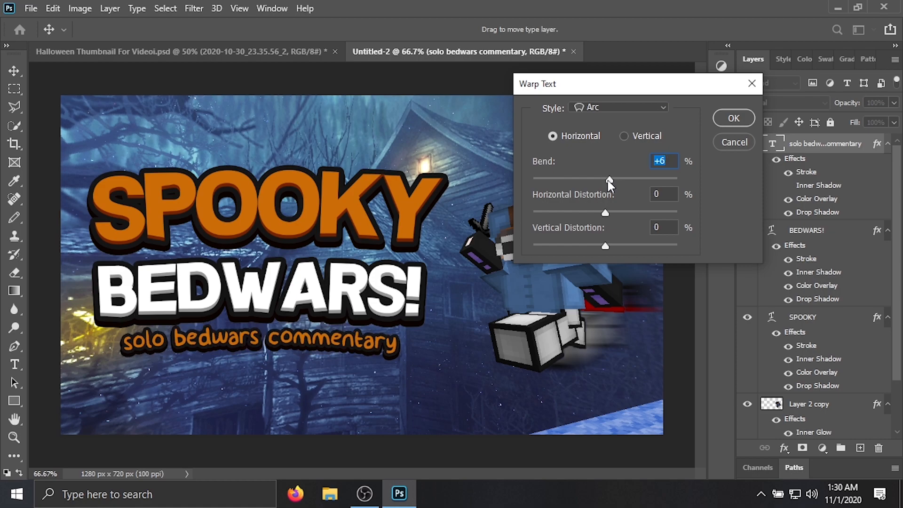
{"action": "left_click", "coordinate": [734, 118]}
{"action": "key", "text": "m"}
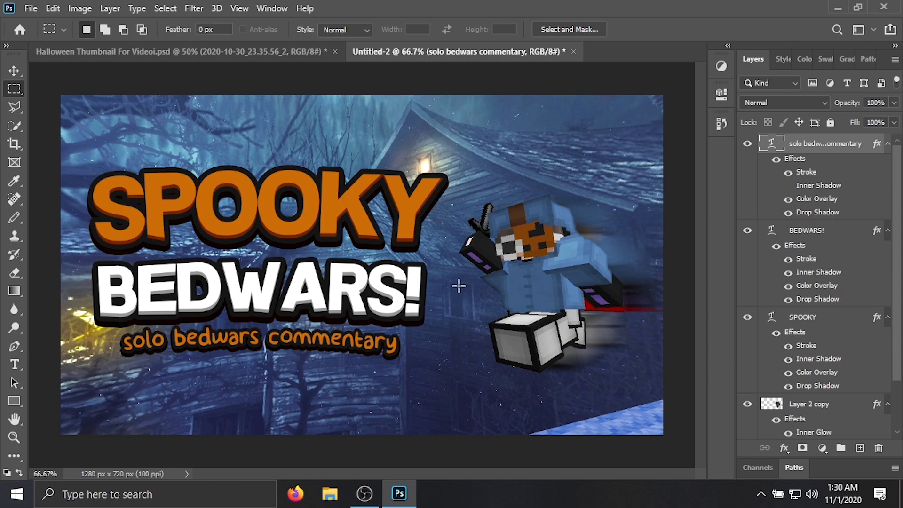
- Move the BEDWARS! text slightly up with Free Transform to even out the spacing between the text lines
{"action": "left_click", "coordinate": [288, 287], "text": "ctrl"}
{"action": "key", "text": "ctrl+t"}
{"action": "left_click_drag", "start_coordinate": [291, 308], "coordinate": [294, 313]}
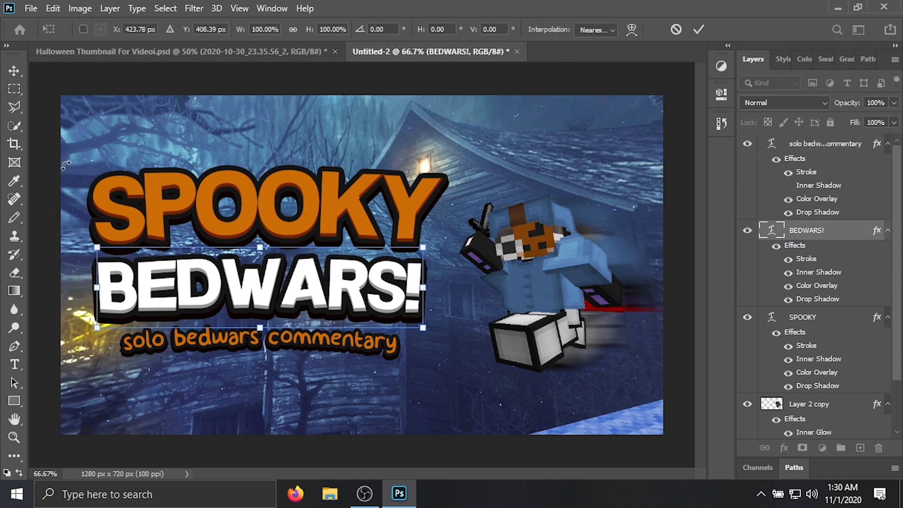
{"action": "left_click", "coordinate": [14, 88]}
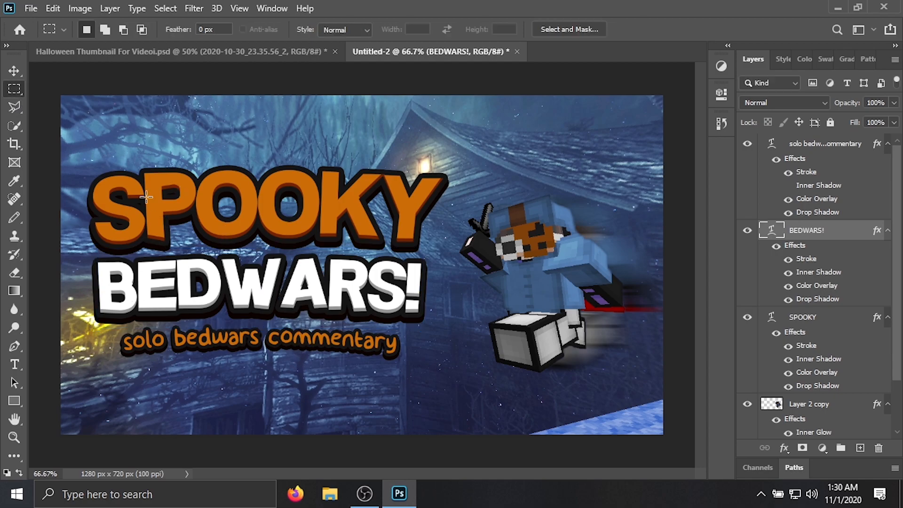
- Compare the thumbnail with the reference Halloween thumbnail document, examining the border around its edges
{"action": "left_click_drag", "start_coordinate": [104, 120], "coordinate": [511, 366]}
{"action": "left_click_drag", "start_coordinate": [663, 95], "coordinate": [649, 371]}
{"action": "left_click", "coordinate": [452, 289]}
{"action": "left_click", "coordinate": [275, 51]}
{"action": "left_click_drag", "start_coordinate": [573, 140], "coordinate": [608, 347]}
{"action": "left_click", "coordinate": [412, 194]}
{"action": "left_click", "coordinate": [421, 52]}
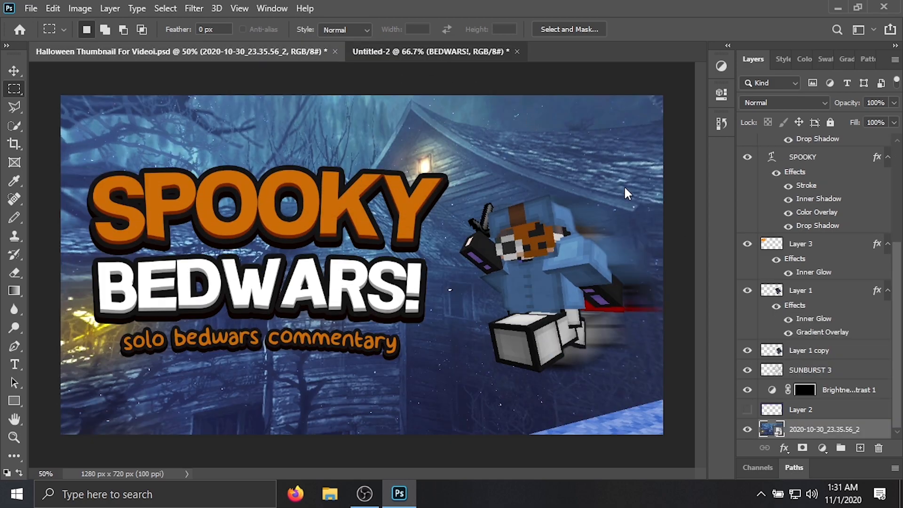
- Create a new layer above the background image and stroke the selected full canvas with a 40 px dark blue border
{"action": "left_click", "coordinate": [833, 417]}
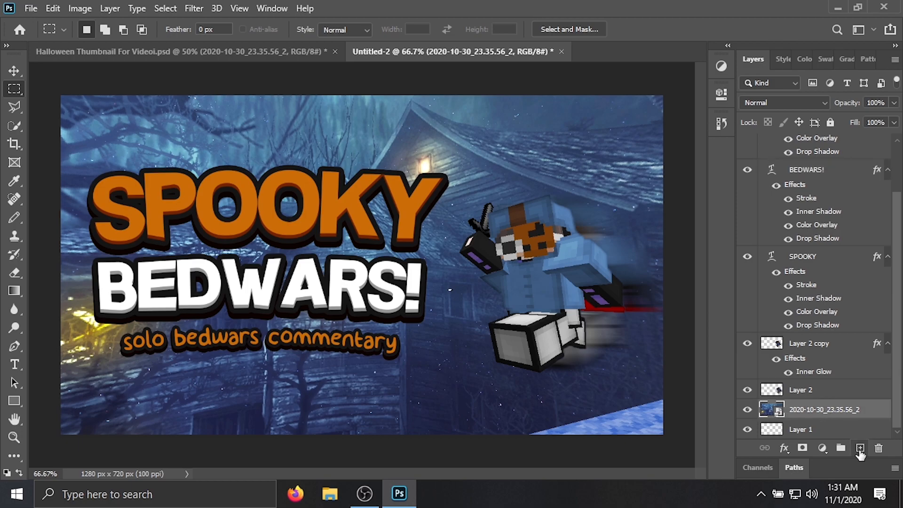
{"action": "left_click", "coordinate": [860, 450]}
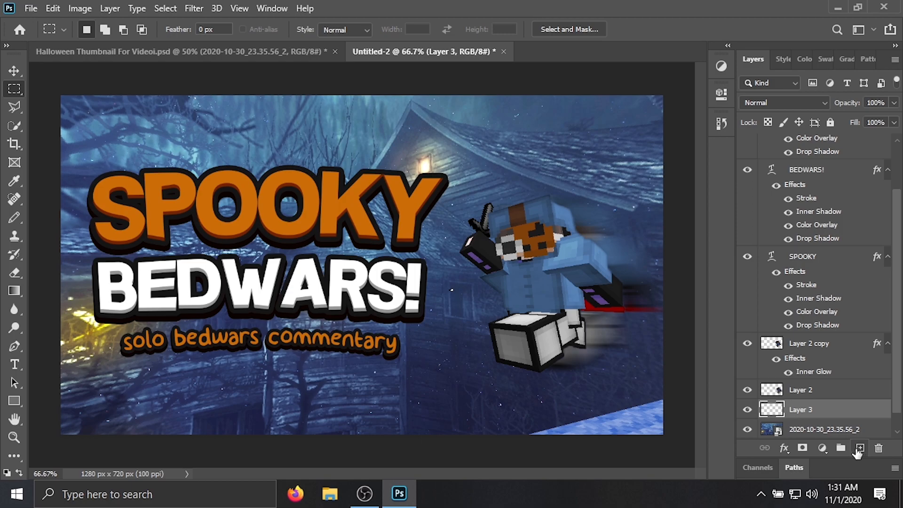
{"action": "key", "text": "ctrl+a"}
{"action": "right_click", "coordinate": [373, 281]}
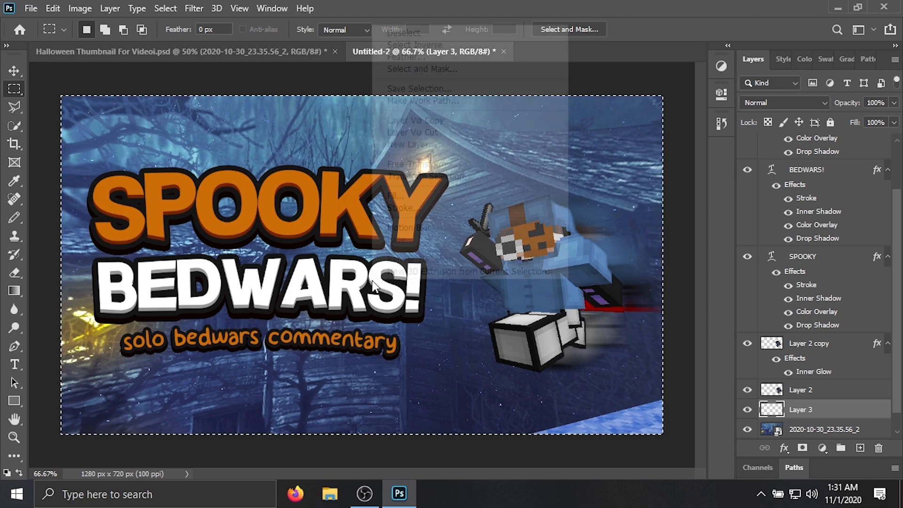
{"action": "left_click", "coordinate": [420, 208]}
{"action": "left_click_drag", "start_coordinate": [396, 112], "coordinate": [373, 116]}
{"action": "left_click", "coordinate": [393, 113]}
{"action": "type", "text": "40"}
{"action": "key", "text": "Return"}
{"action": "key", "text": "m"}
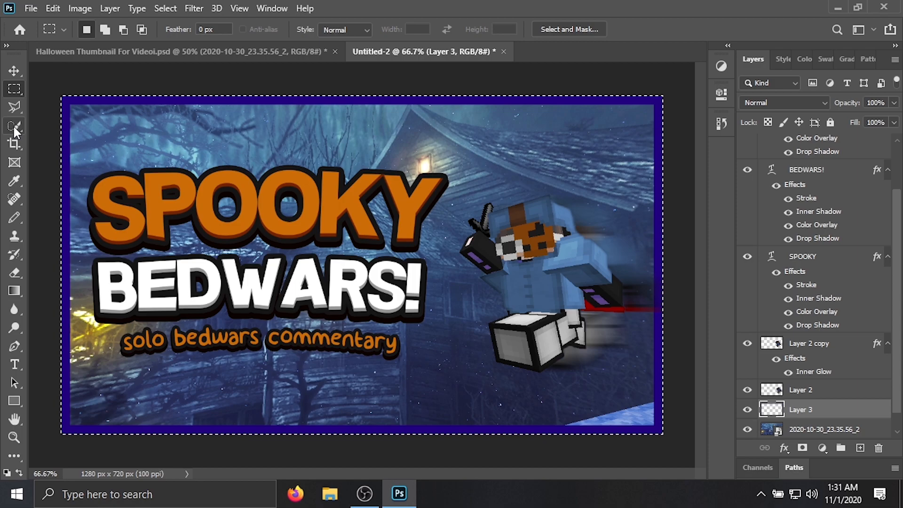
- Select the blue border area with the Quick Selection tool and hide the border layer, keeping the selection active
{"action": "left_click", "coordinate": [14, 126]}
{"action": "left_click", "coordinate": [66, 141]}
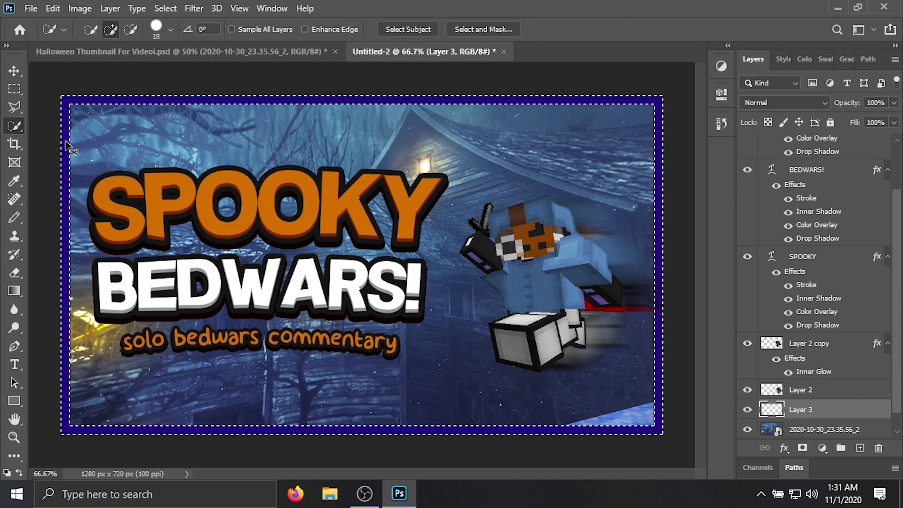
{"action": "key", "text": "ctrl+comma"}
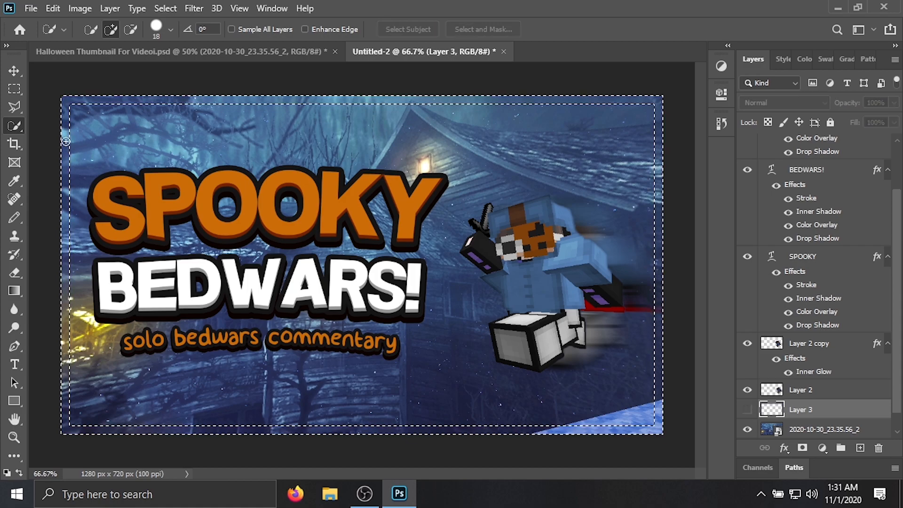
- Add a Brightness/Contrast adjustment layer masked to the border selection and set its brightness to 150
{"action": "left_click", "coordinate": [721, 67]}
{"action": "left_click", "coordinate": [598, 89]}
{"action": "left_click_drag", "start_coordinate": [601, 175], "coordinate": [715, 183]}
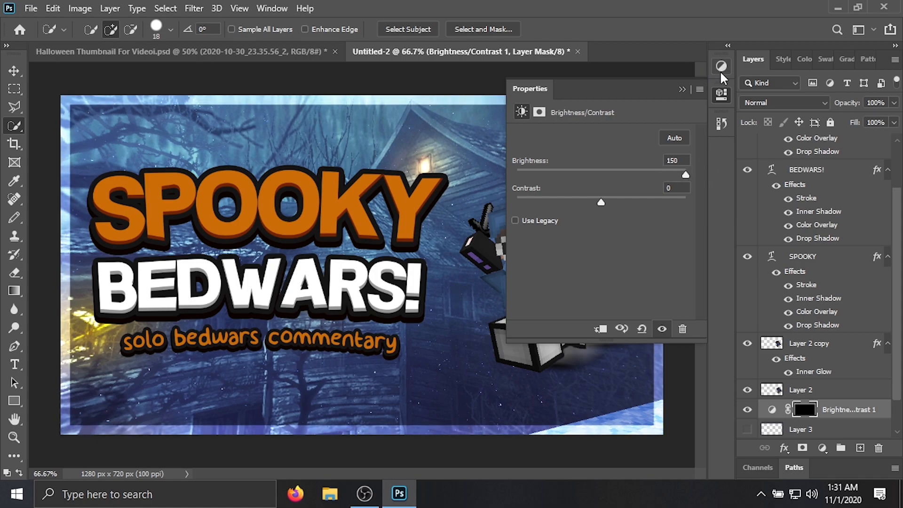
- Close the adjustment's properties and compare the thumbnail with the reference Halloween document, examining the sunburst rays behind the character
{"action": "left_click", "coordinate": [721, 94]}
{"action": "left_click", "coordinate": [8, 92]}
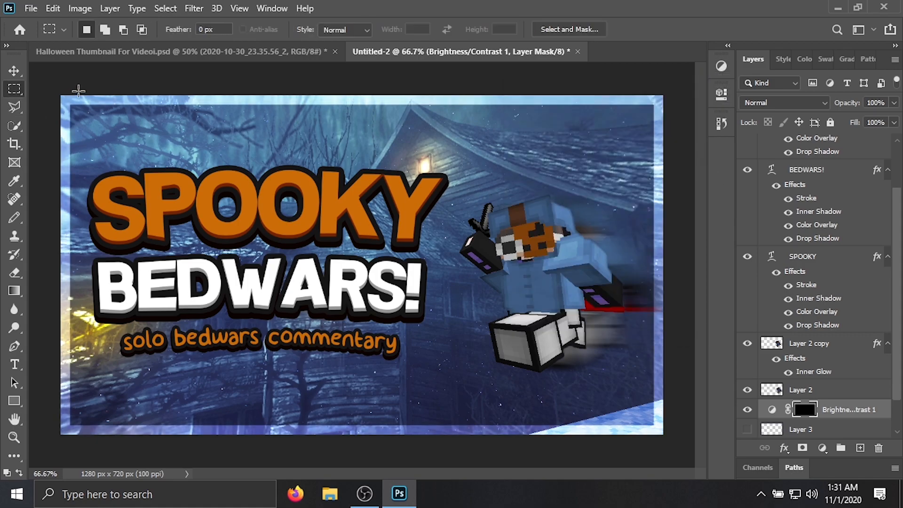
{"action": "left_click_drag", "start_coordinate": [71, 90], "coordinate": [678, 446]}
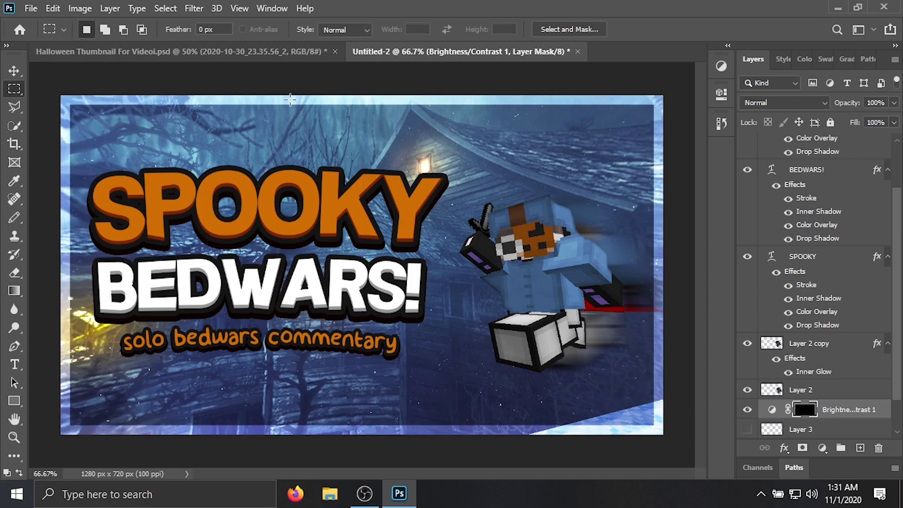
{"action": "left_click", "coordinate": [228, 52]}
{"action": "left_click_drag", "start_coordinate": [366, 172], "coordinate": [555, 356]}
{"action": "left_click_drag", "start_coordinate": [429, 190], "coordinate": [548, 329]}
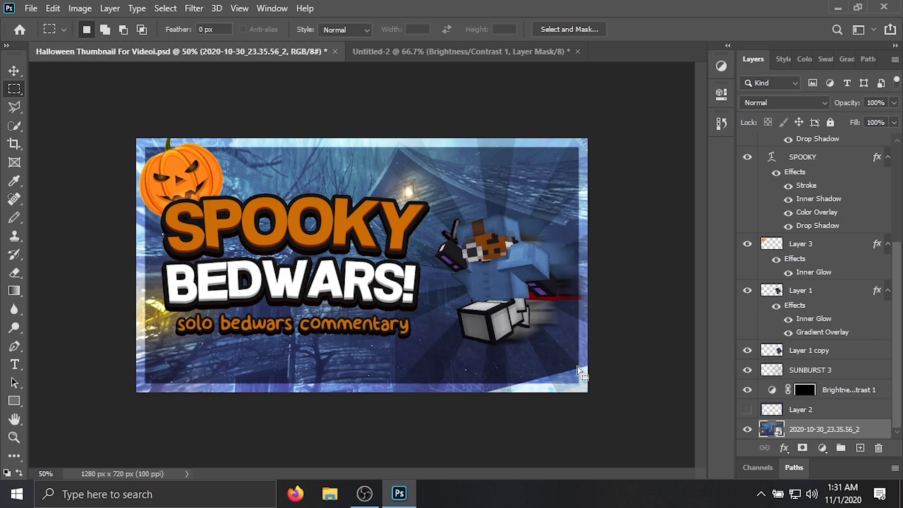
{"action": "left_click", "coordinate": [446, 50]}
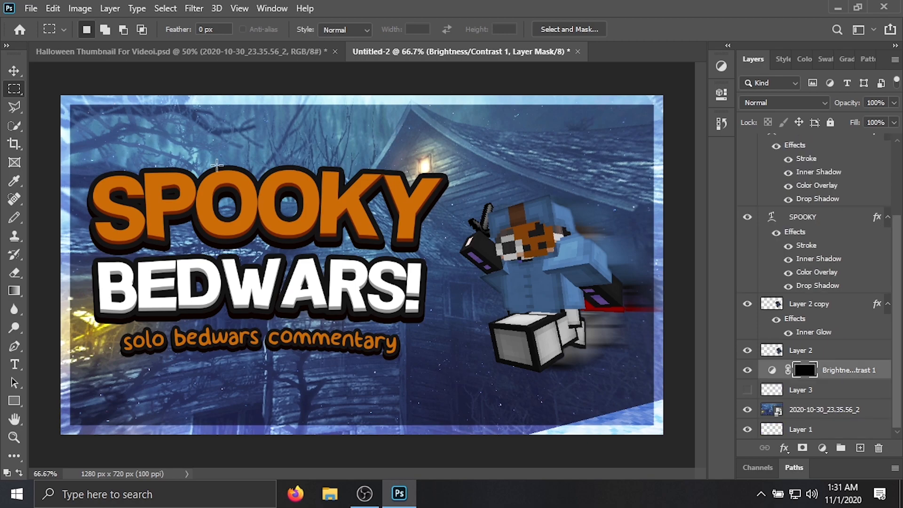
{"action": "left_click_drag", "start_coordinate": [474, 193], "coordinate": [464, 162]}
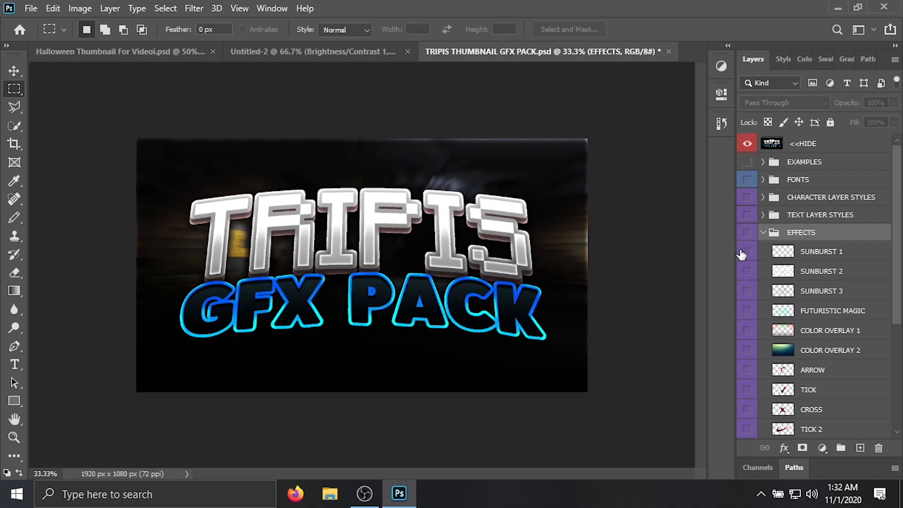
- Show SUNBURST 3 from the EFFECTS group of the TRIPIS THUMBNAIL GFX PACK and copy it into the Untitled-2 thumbnail above the Brightness/Contrast layer
{"action": "scroll", "coordinate": [753, 264], "scroll_direction": "down", "scroll_amount": 3}
{"action": "scroll", "coordinate": [767, 244], "scroll_direction": "up", "scroll_amount": 3}
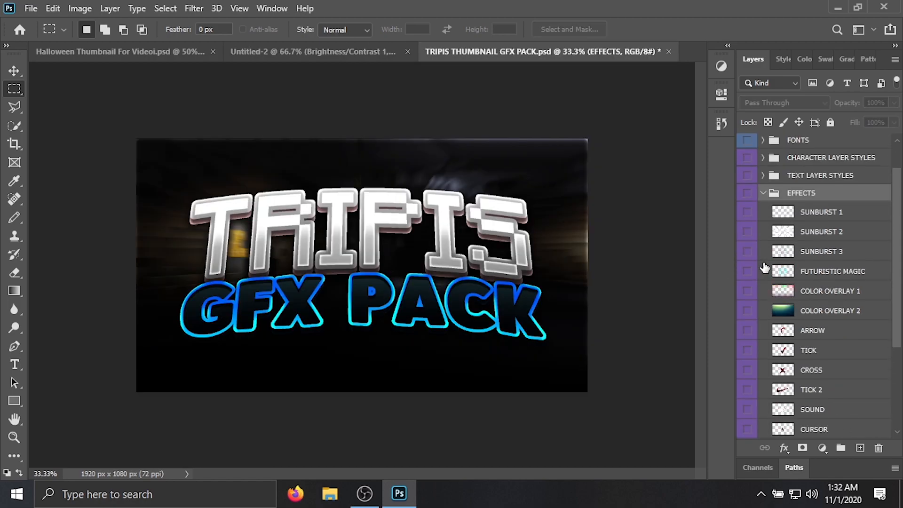
{"action": "left_click", "coordinate": [763, 232]}
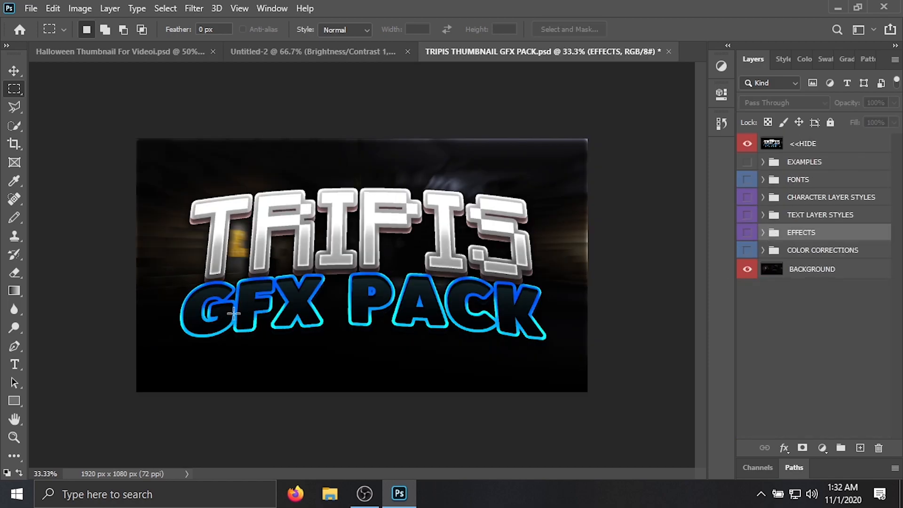
{"action": "left_click", "coordinate": [763, 234]}
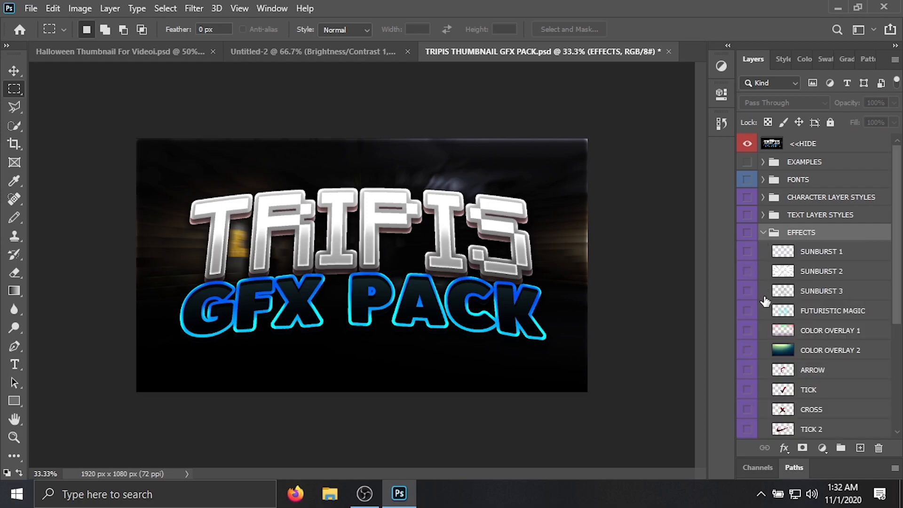
{"action": "scroll", "coordinate": [758, 308], "scroll_direction": "down", "scroll_amount": 3}
{"action": "scroll", "coordinate": [753, 282], "scroll_direction": "up", "scroll_amount": 1}
{"action": "left_click", "coordinate": [746, 232]}
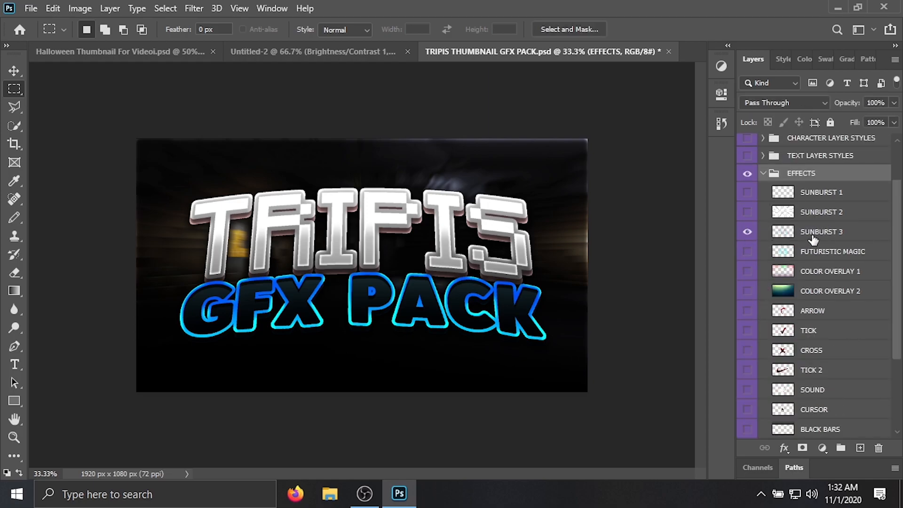
{"action": "left_click", "coordinate": [781, 237]}
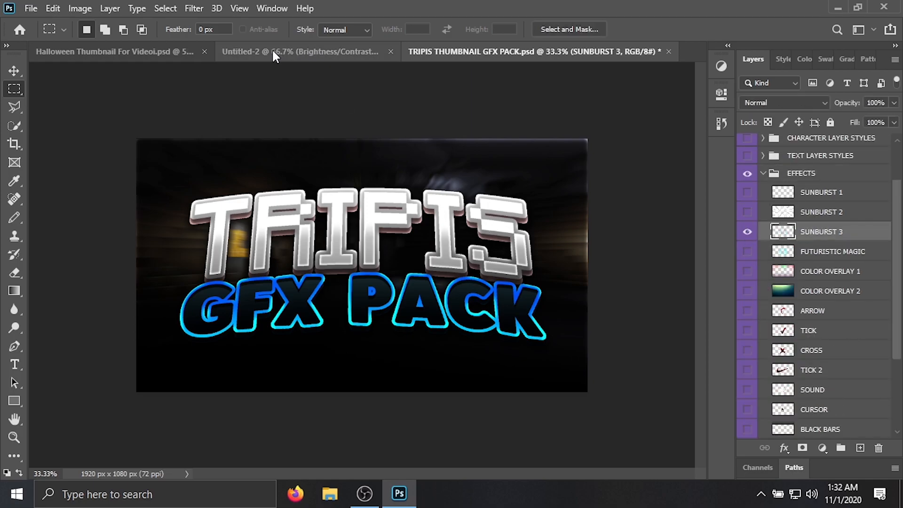
{"action": "left_click", "coordinate": [297, 53]}
{"action": "left_click_drag", "start_coordinate": [356, 118], "coordinate": [377, 137]}
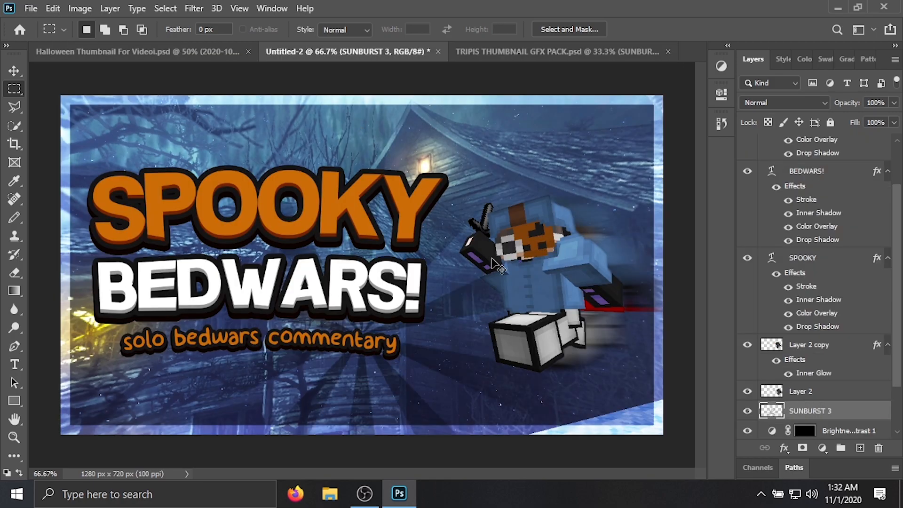
- Reposition the SUNBURST 3 layer so its rays radiate from behind the character
{"action": "key", "text": "ctrl+t"}
{"action": "left_click_drag", "start_coordinate": [389, 311], "coordinate": [473, 228]}
{"action": "key", "text": "Return"}
{"action": "key", "text": "m"}
- Review the layer groups in the GFX pack document, and return to the thumbnail to examine the sunburst around the character
{"action": "left_click", "coordinate": [556, 52]}
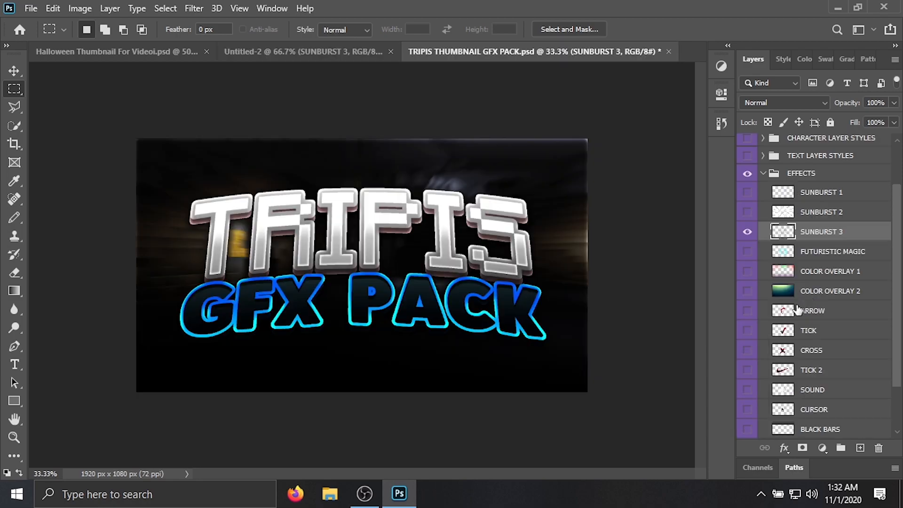
{"action": "scroll", "coordinate": [795, 250], "scroll_direction": "up", "scroll_amount": 3}
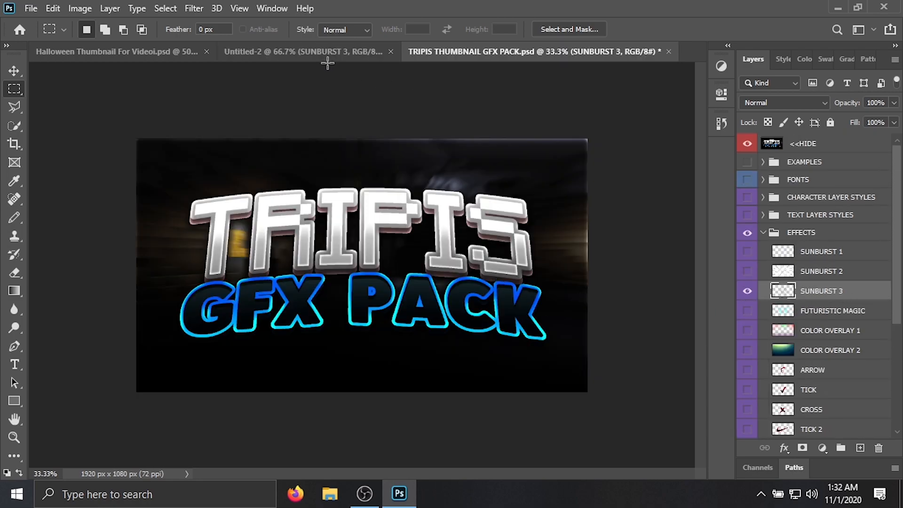
{"action": "left_click", "coordinate": [316, 59]}
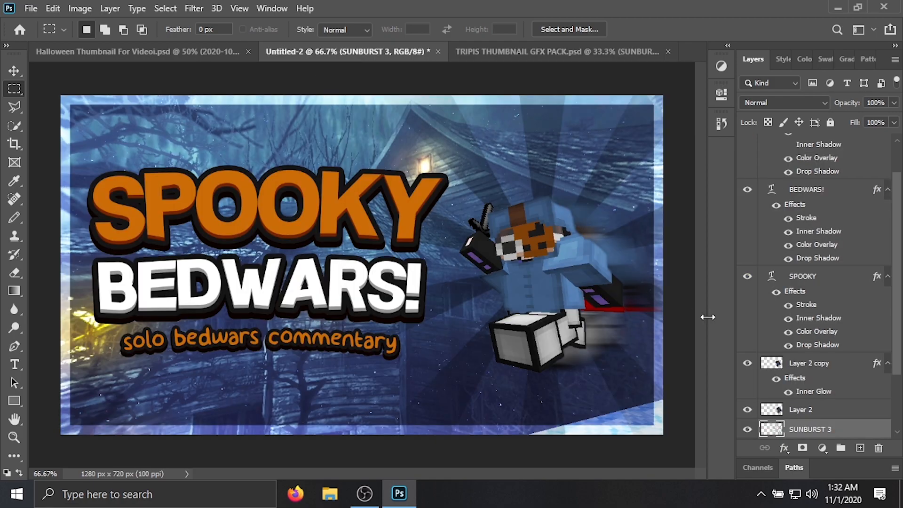
{"action": "scroll", "coordinate": [815, 430], "scroll_direction": "down", "scroll_amount": 3}
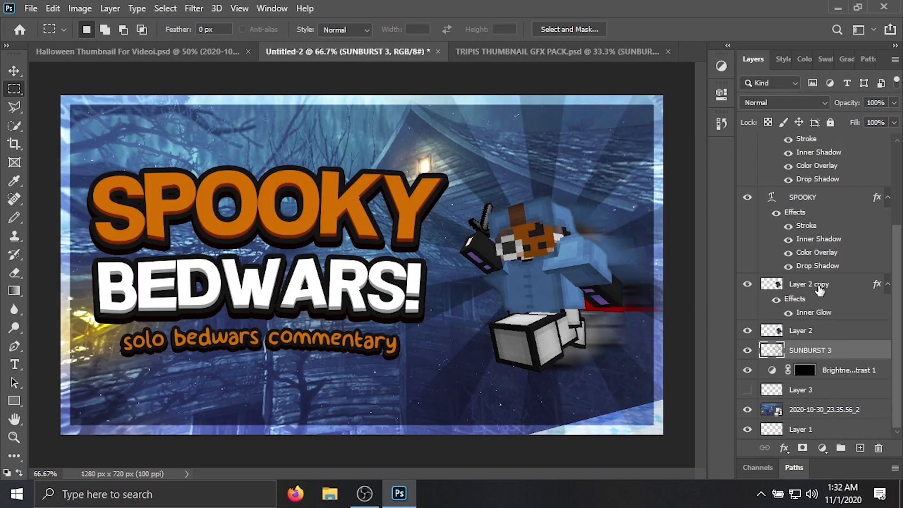
{"action": "left_click_drag", "start_coordinate": [421, 152], "coordinate": [649, 383]}
{"action": "left_click", "coordinate": [612, 354]}
- Compare the thumbnail with the reference Halloween document, examining the pumpkin behind the SPOOKY title and the thumbnail's layer stack
{"action": "key", "text": "ctrl+shift+Tab"}
{"action": "left_click_drag", "start_coordinate": [146, 143], "coordinate": [240, 196]}
{"action": "left_click", "coordinate": [147, 153]}
{"action": "left_click", "coordinate": [159, 148]}
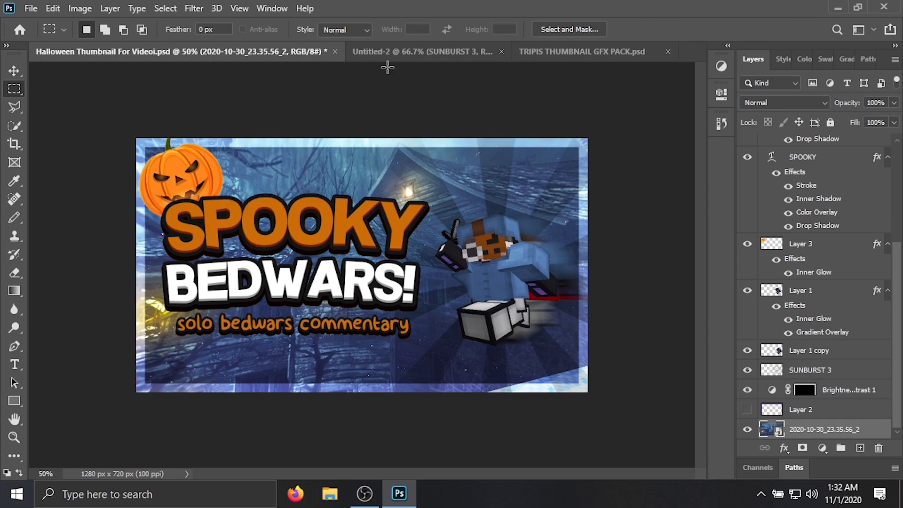
{"action": "left_click", "coordinate": [409, 51]}
{"action": "left_click_drag", "start_coordinate": [460, 367], "coordinate": [95, 148]}
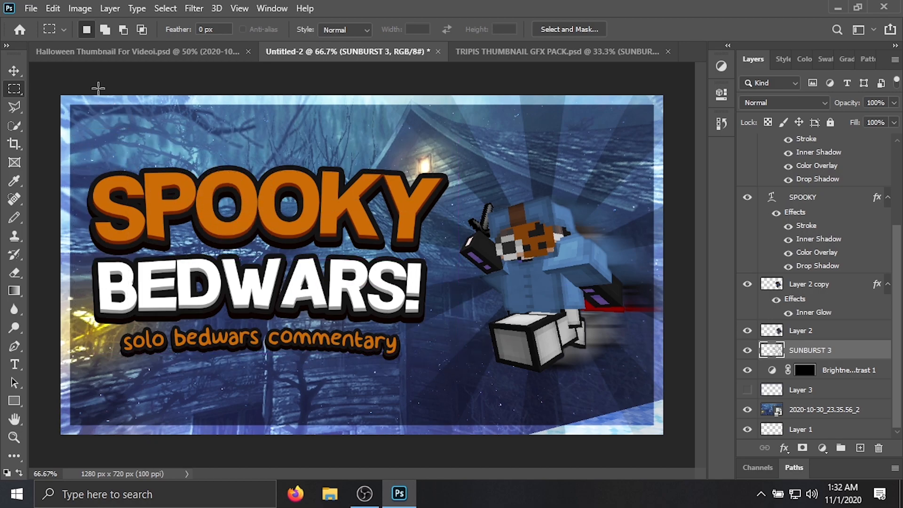
{"action": "left_click", "coordinate": [129, 52]}
{"action": "left_click_drag", "start_coordinate": [153, 151], "coordinate": [223, 206]}
{"action": "left_click", "coordinate": [404, 52]}
{"action": "scroll", "coordinate": [838, 308], "scroll_direction": "up", "scroll_amount": 3}
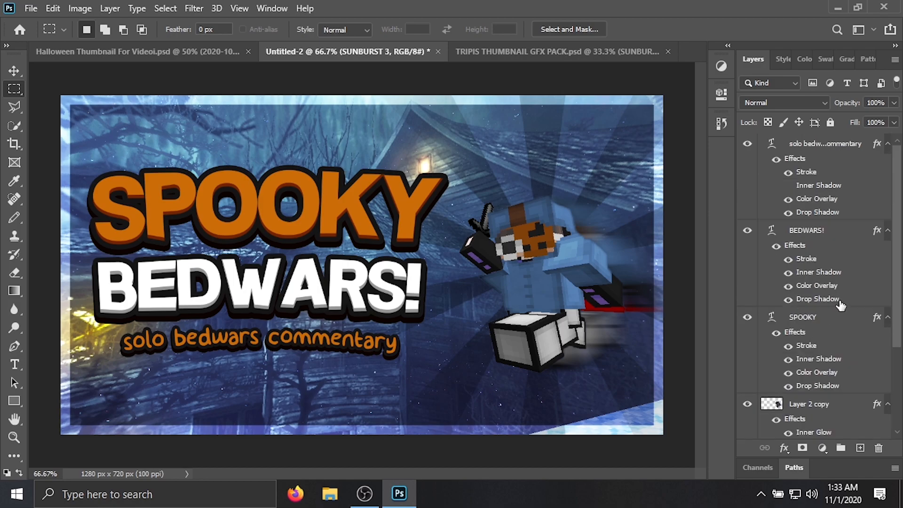
{"action": "scroll", "coordinate": [839, 308], "scroll_direction": "down", "scroll_amount": 3}
{"action": "scroll", "coordinate": [820, 413], "scroll_direction": "up", "scroll_amount": 3}
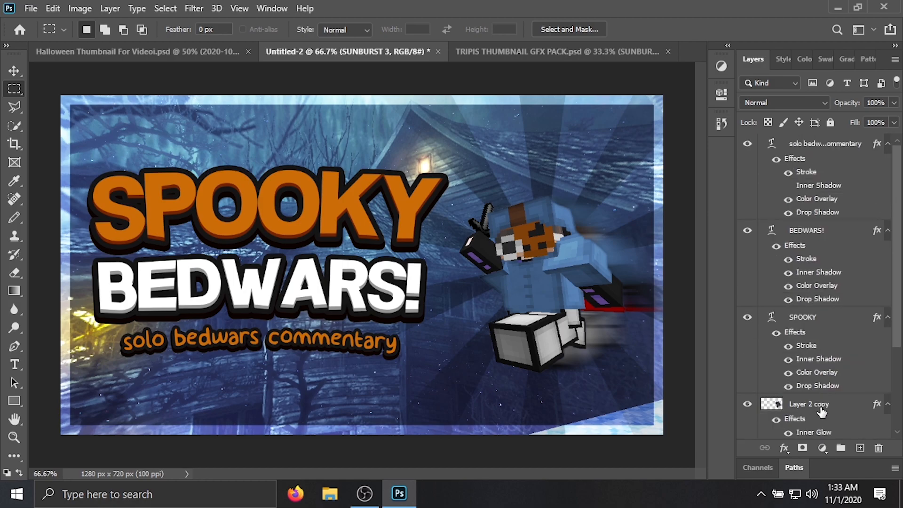